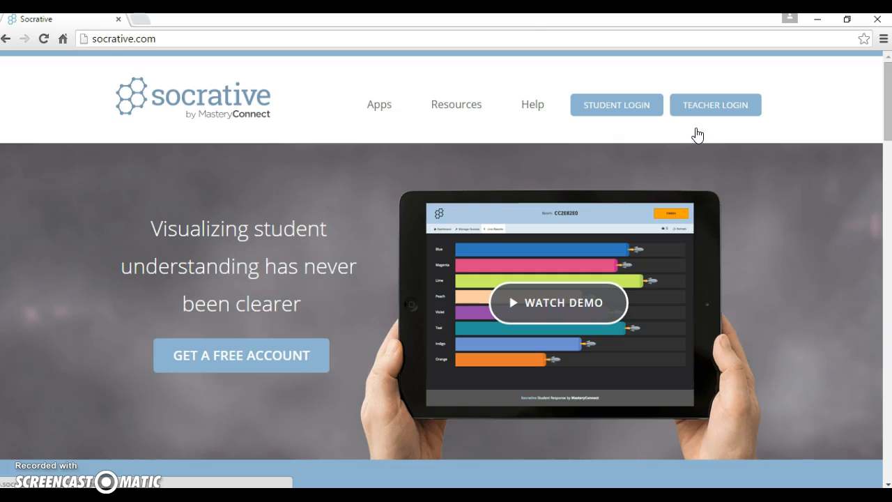
Log in through Teacher Login with the teacher's e-mail address and account password
{"action": "left_click", "coordinate": [707, 106]}
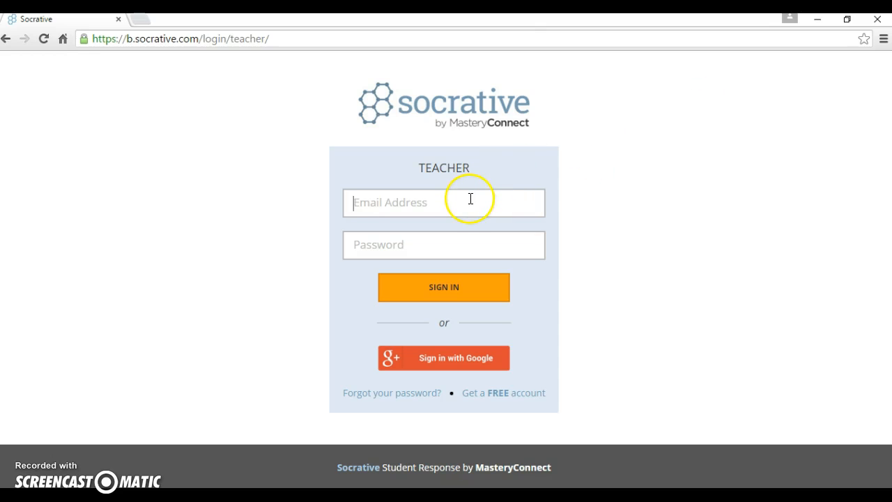
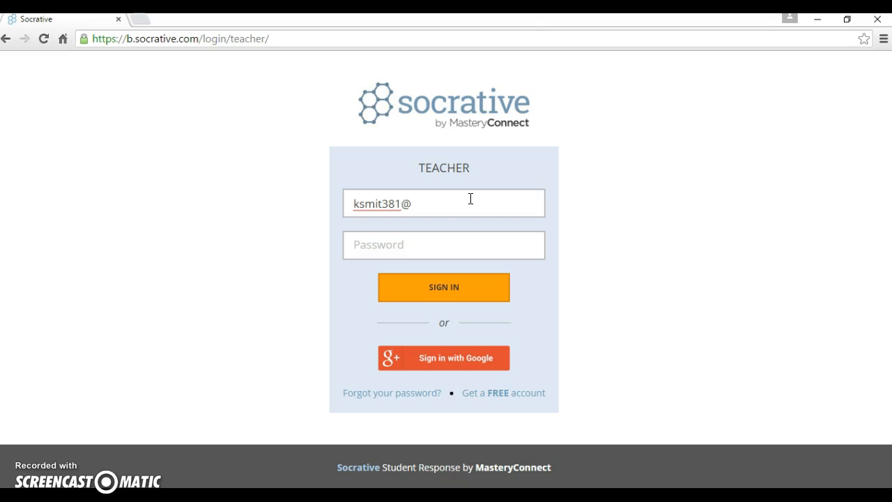
{"action": "left_click", "coordinate": [430, 246]}
{"action": "type", "text": "•••••••••"}
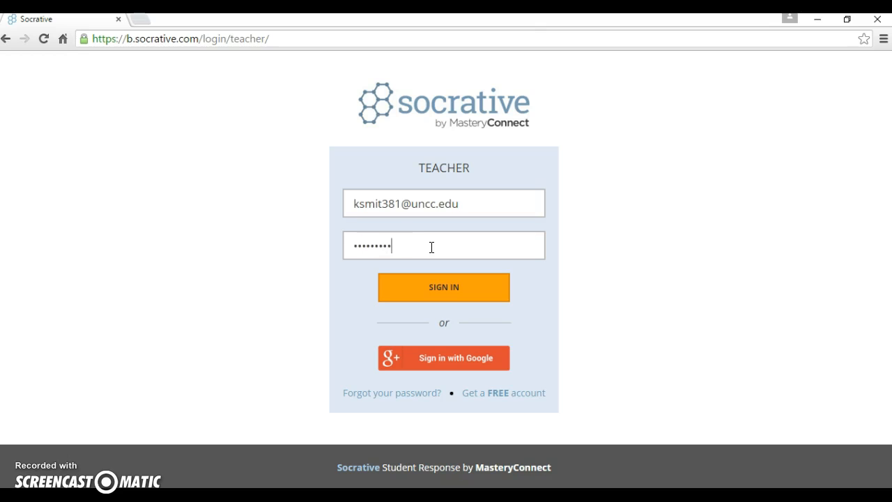
{"action": "left_click", "coordinate": [442, 286]}
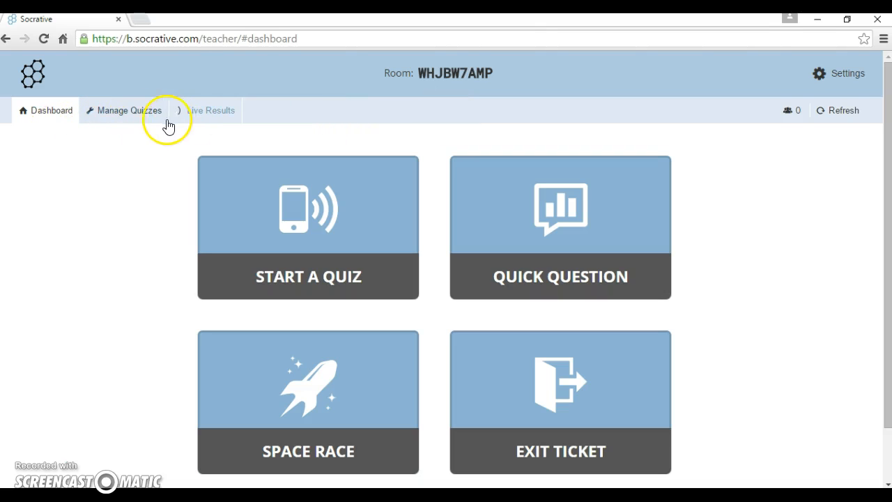
Review the Settings menu's Clear Room, Profile, Help and Logout options, then switch to Manage Quizzes
{"action": "left_click", "coordinate": [822, 73]}
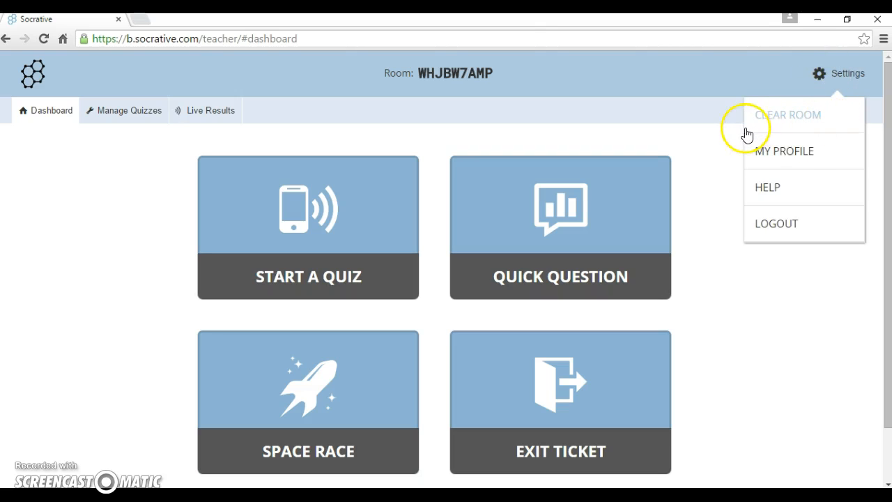
{"action": "left_click", "coordinate": [787, 126]}
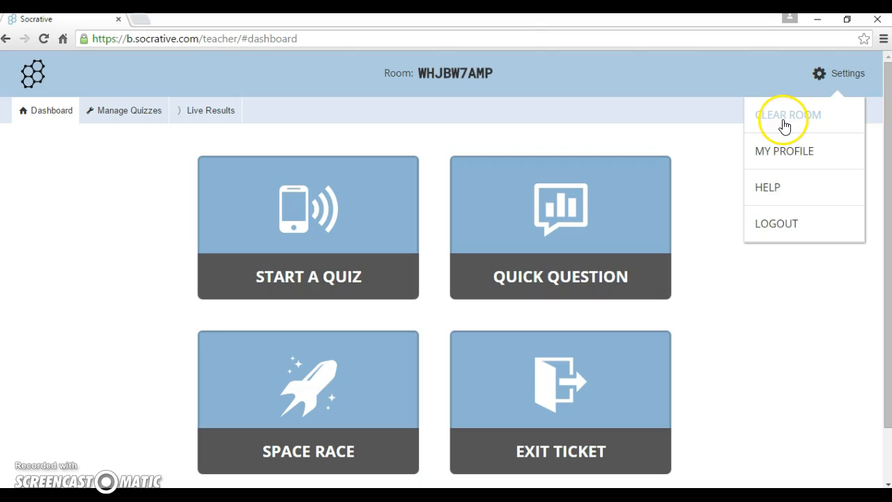
{"action": "left_click", "coordinate": [787, 158]}
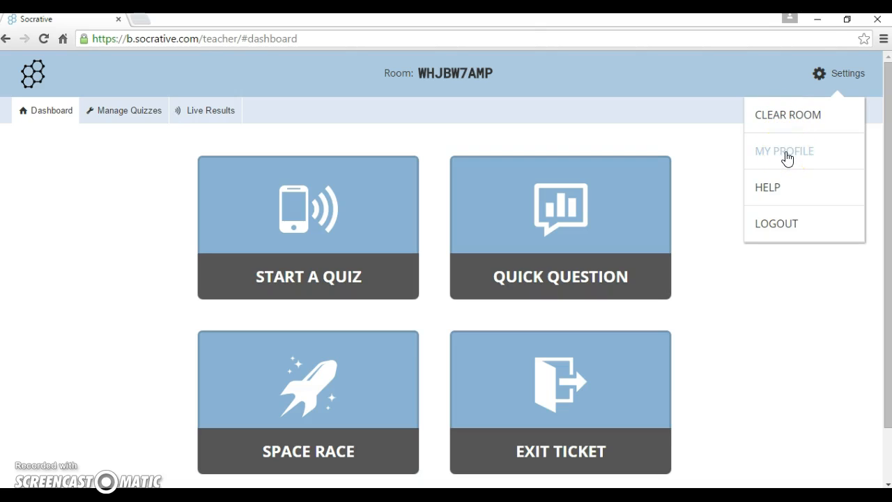
{"action": "left_click", "coordinate": [790, 194]}
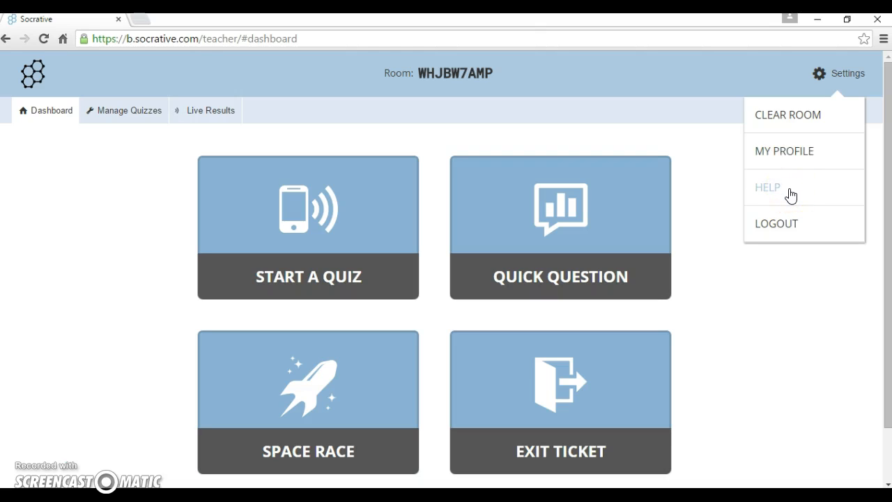
{"action": "left_click", "coordinate": [786, 218]}
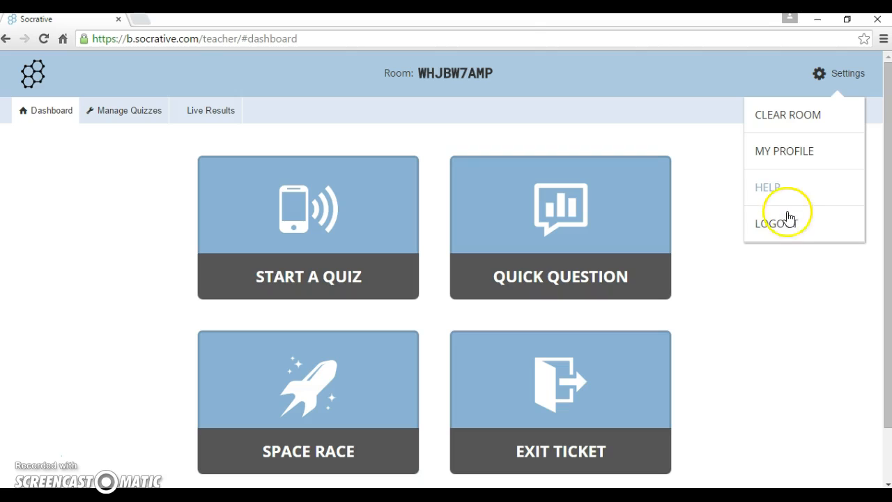
{"action": "left_click_drag", "start_coordinate": [135, 170], "coordinate": [122, 121]}
{"action": "left_click", "coordinate": [122, 121]}
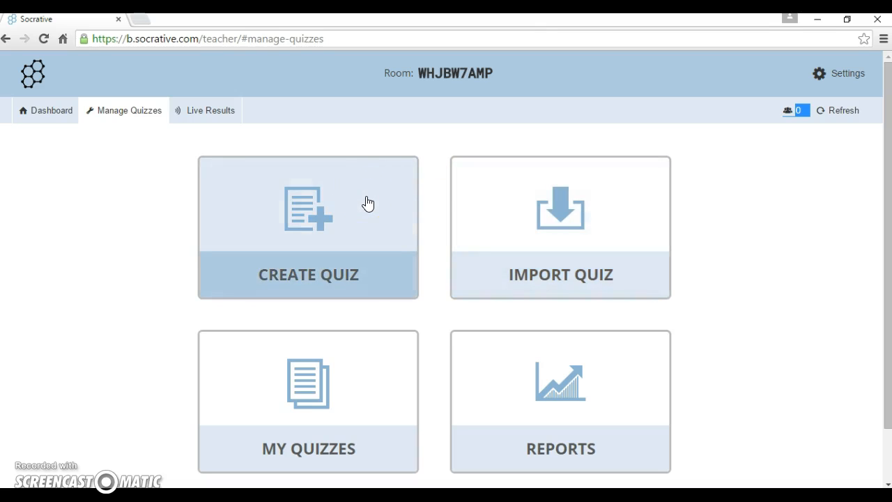
Create a new quiz named 'American History Quiz' and point out its share code
{"action": "left_click", "coordinate": [365, 199]}
{"action": "left_click", "coordinate": [258, 180]}
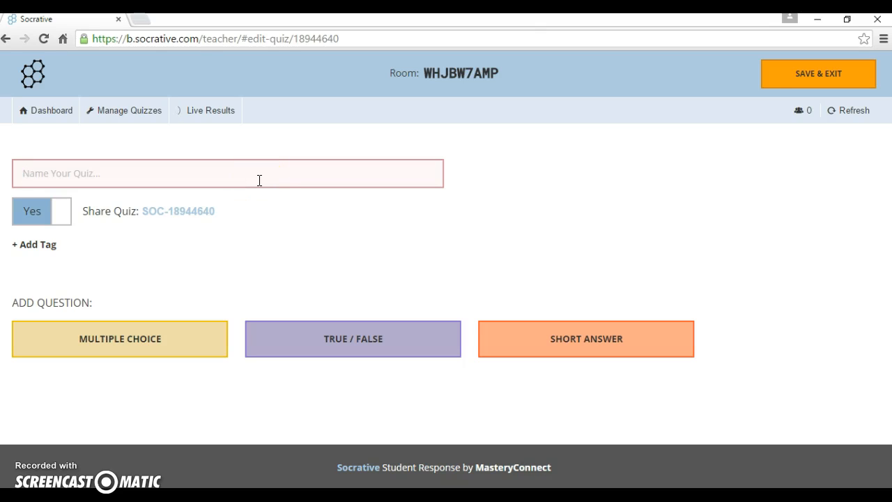
{"action": "type", "text": "Amer"}
{"action": "type", "text": "ican History Quiz"}
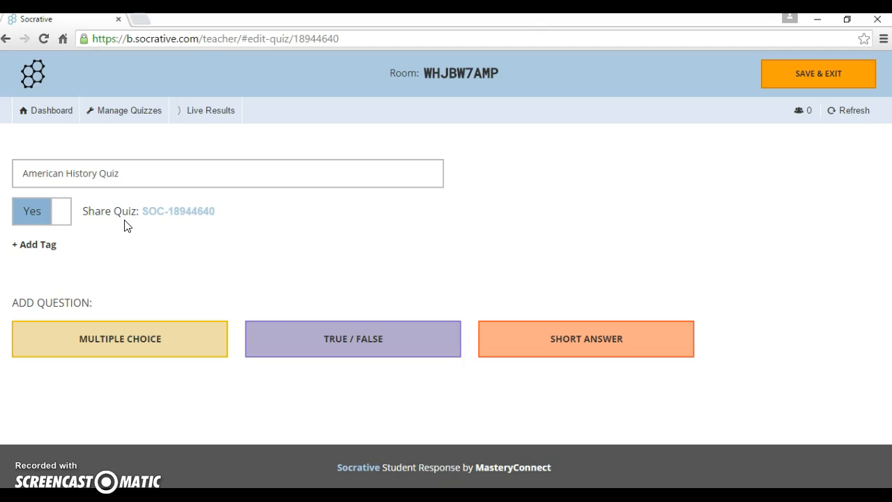
{"action": "mouse_move", "coordinate": [193, 215]}
{"action": "left_mouse_down"}
{"action": "mouse_move", "coordinate": [173, 211]}
{"action": "mouse_move", "coordinate": [182, 225]}
{"action": "mouse_move", "coordinate": [271, 221]}
{"action": "mouse_move", "coordinate": [166, 212]}
{"action": "mouse_move", "coordinate": [216, 212]}
{"action": "left_mouse_up"}
{"action": "left_click", "coordinate": [35, 246]}
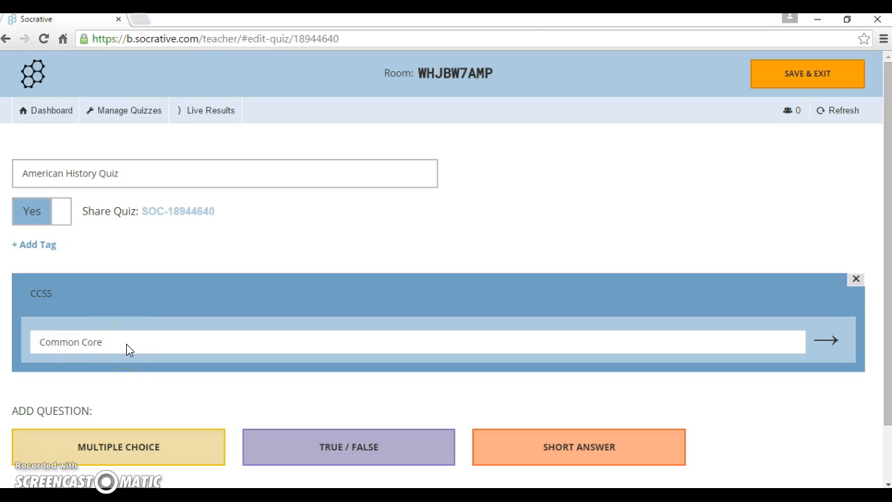
{"action": "left_click", "coordinate": [106, 352]}
{"action": "left_click", "coordinate": [856, 280]}
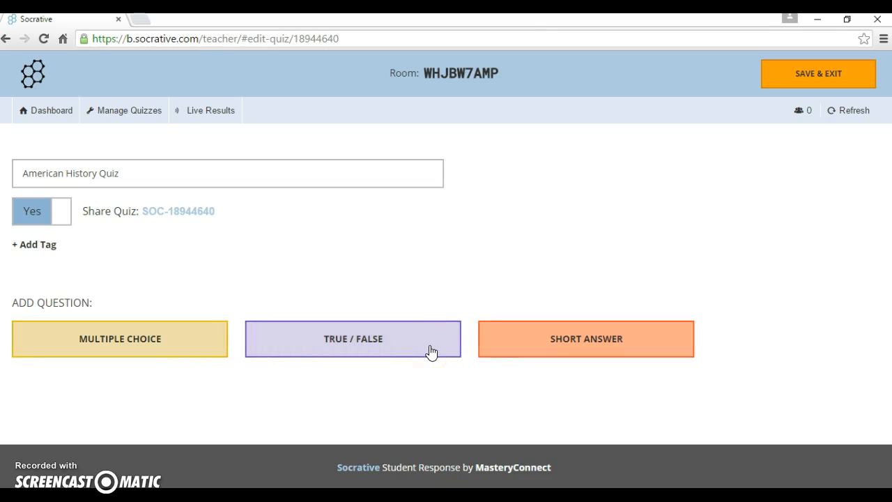
Add a multiple-choice question reading 'Who was the first president of the United States?' without an image
{"action": "left_click", "coordinate": [117, 348]}
{"action": "left_click_drag", "start_coordinate": [888, 238], "coordinate": [887, 348]}
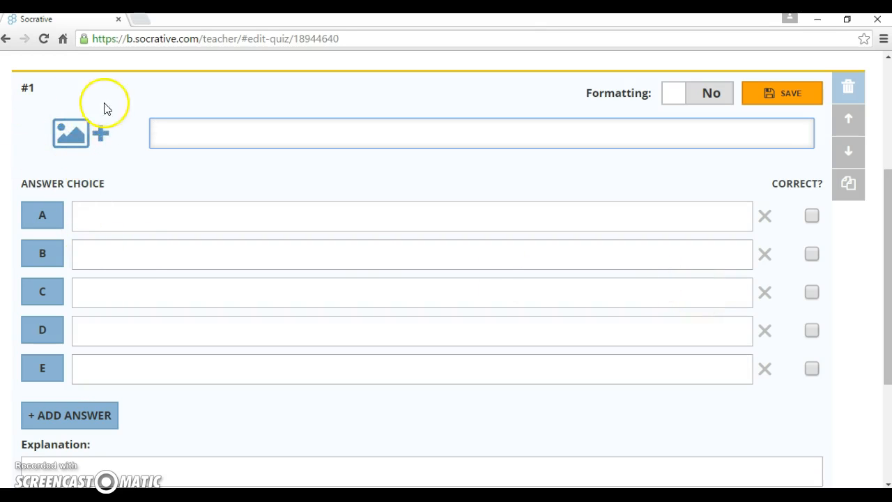
{"action": "left_click", "coordinate": [70, 135]}
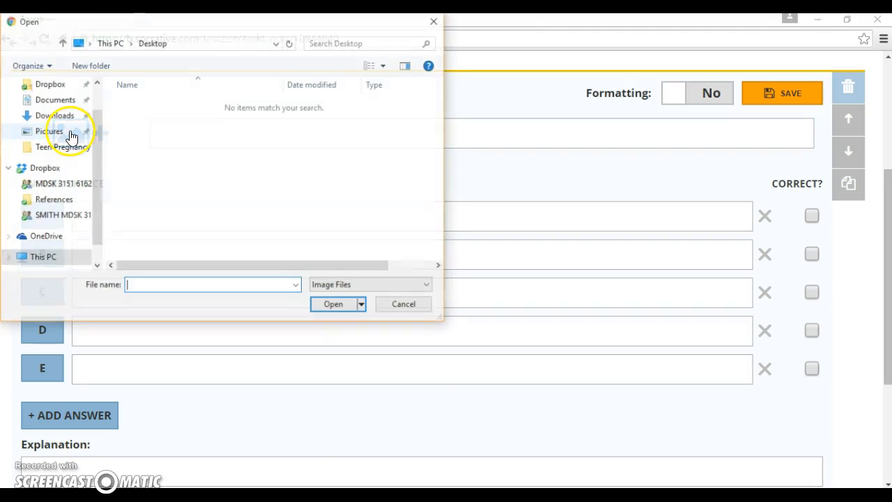
{"action": "left_click", "coordinate": [435, 23]}
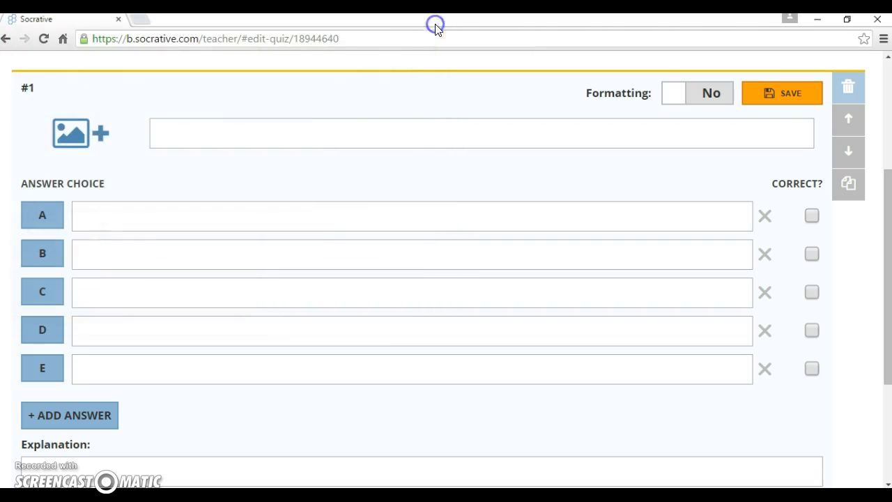
{"action": "left_click", "coordinate": [198, 140]}
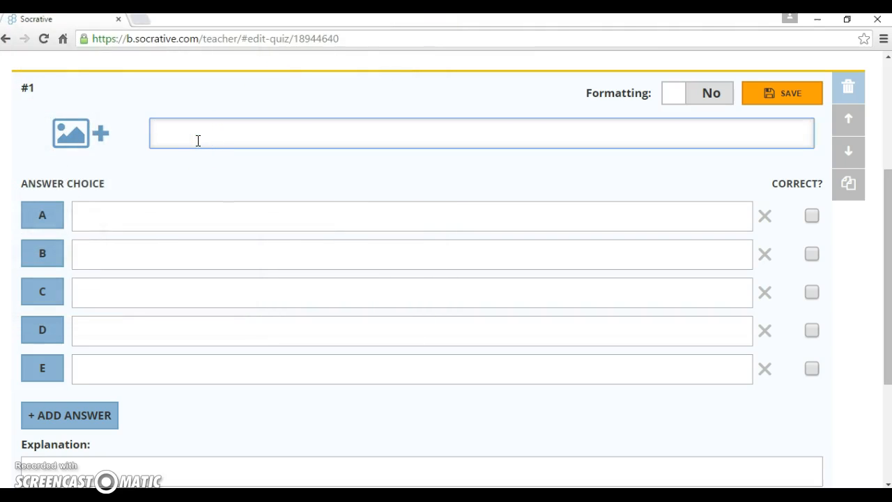
{"action": "type", "text": "Who was the first president of the U"}
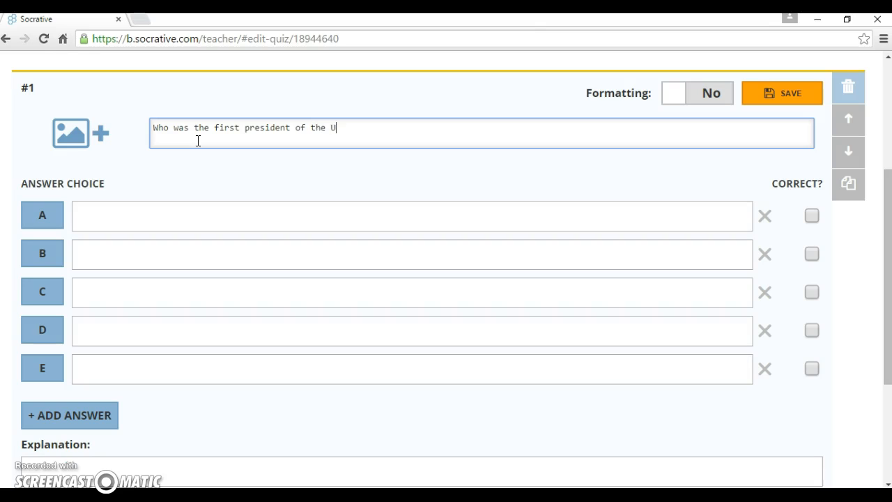
{"action": "type", "text": "nited States?"}
Fill answer choices A–C with Benjamin Franklin, Einstien and George Washington
{"action": "left_click", "coordinate": [109, 211]}
{"action": "type", "text": "Benjamin"}
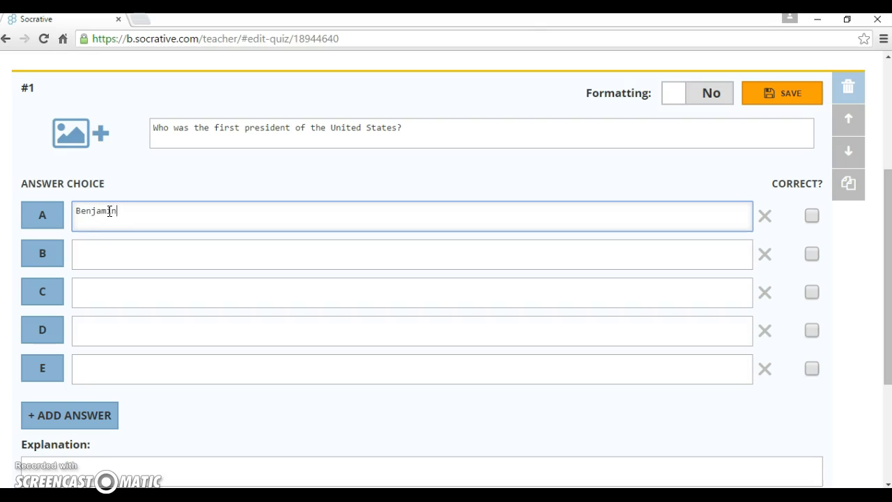
{"action": "type", "text": " Franklin"}
{"action": "left_click", "coordinate": [120, 253]}
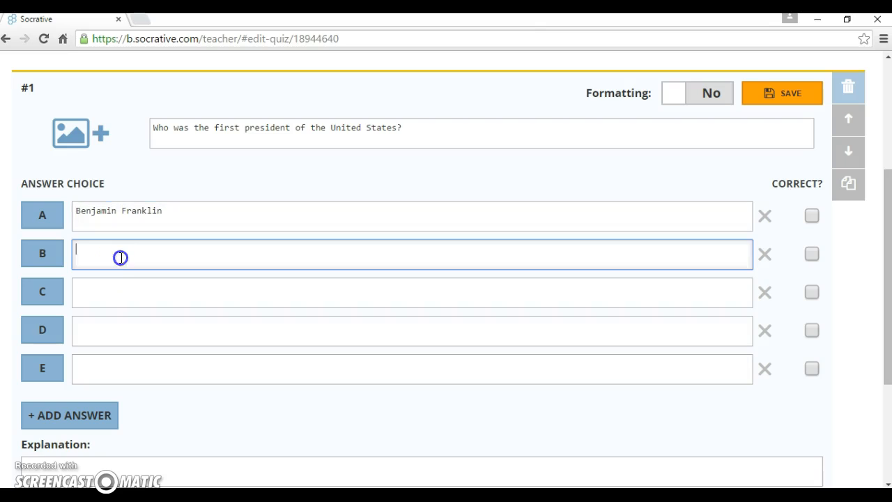
{"action": "type", "text": "Einstien"}
{"action": "left_click", "coordinate": [115, 297]}
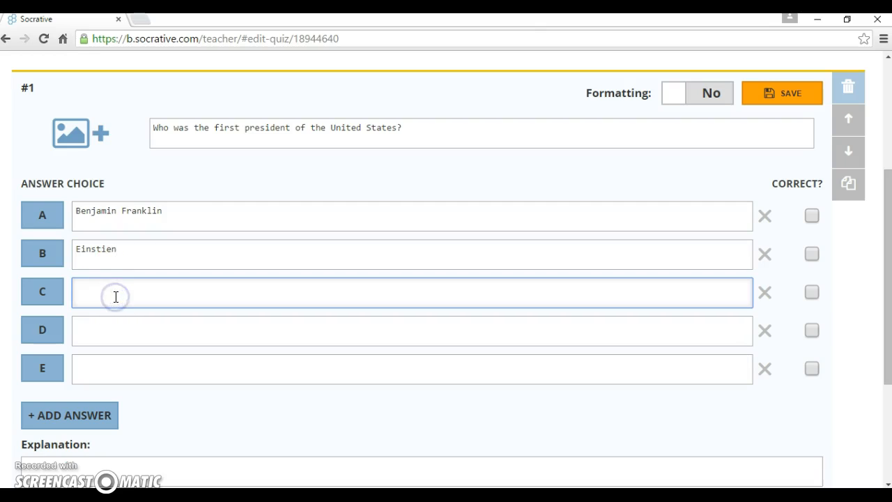
{"action": "type", "text": "Geargoe"}
{"action": "key", "text": "BackSpace"}
{"action": "key", "text": "BackSpace"}
{"action": "type", "text": "e"}
{"action": "key", "text": "BackSpace"}
{"action": "key", "text": "BackSpace"}
{"action": "key", "text": "BackSpace"}
{"action": "key", "text": "BackSpace"}
{"action": "key", "text": "BackSpace"}
{"action": "type", "text": "orge Washington"}
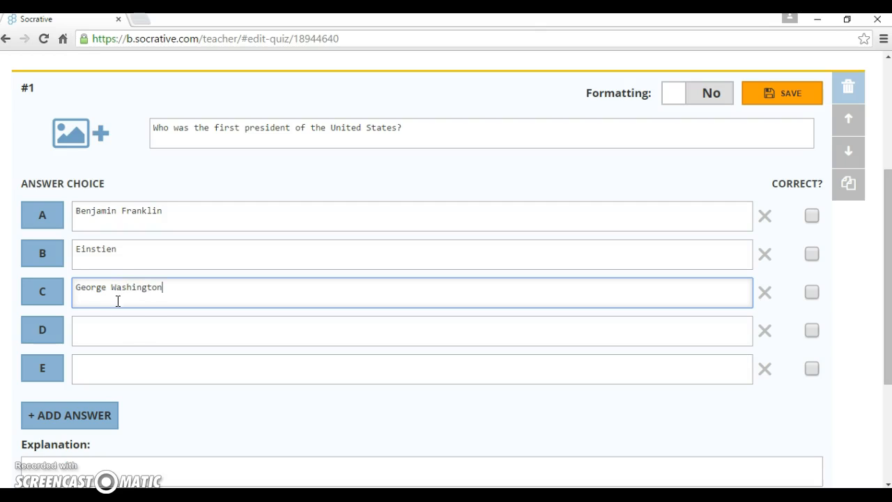
Enter Abraham Lincoln as answer D and remove the extra empty answer rows
{"action": "left_click", "coordinate": [119, 330]}
{"action": "type", "text": "Abraham"}
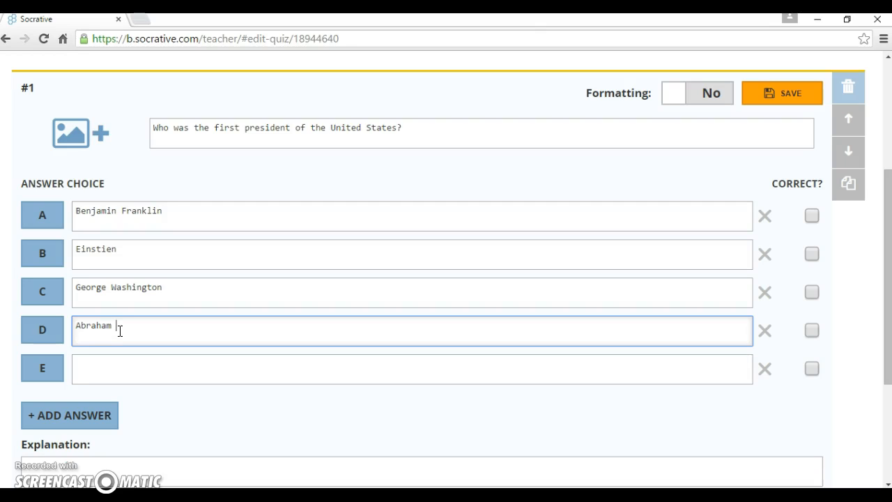
{"action": "type", "text": "Lincoln"}
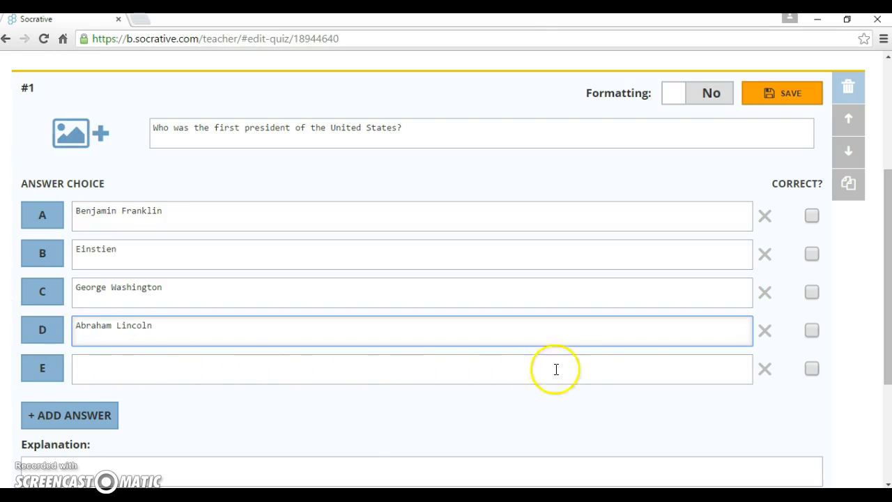
{"action": "left_click", "coordinate": [765, 370]}
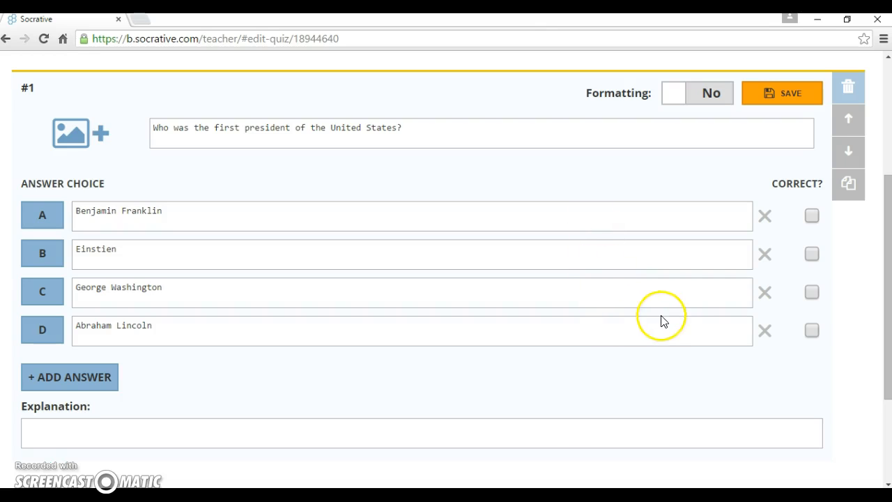
{"action": "left_click", "coordinate": [68, 382]}
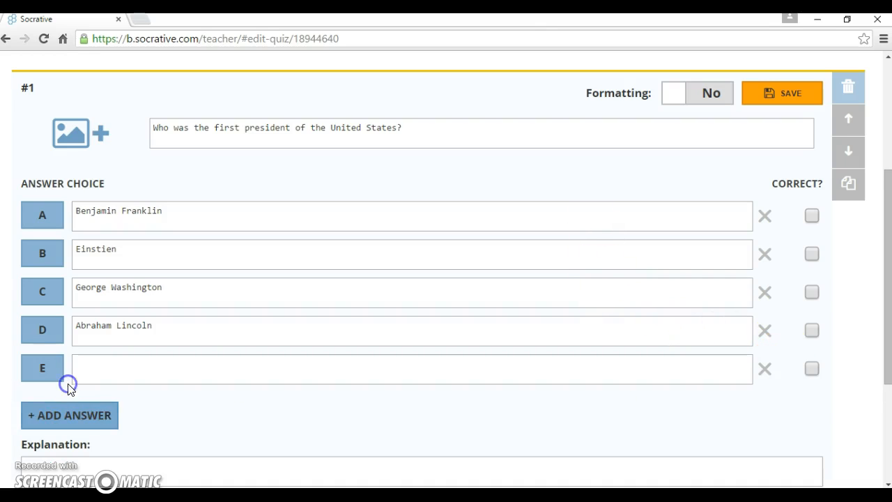
{"action": "left_click", "coordinate": [72, 415]}
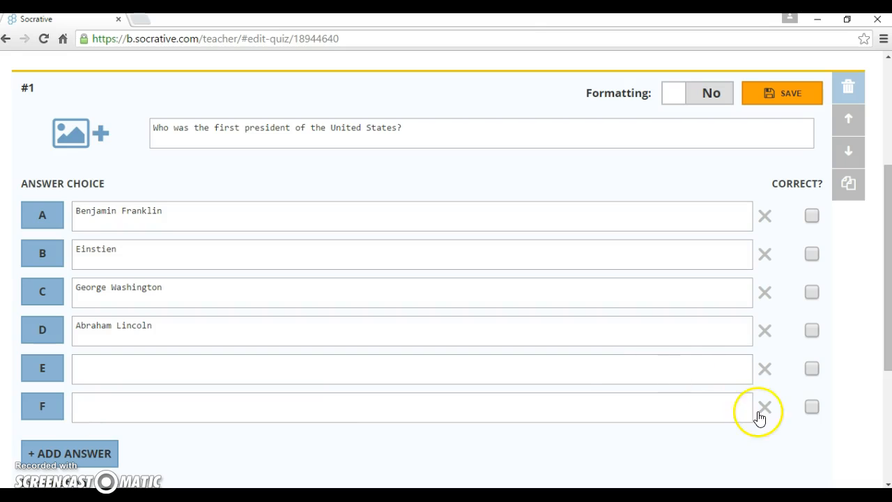
{"action": "left_click", "coordinate": [763, 417]}
Delete empty row E, tick George Washington as correct, and place the caret in the Explanation box
{"action": "left_click", "coordinate": [766, 370]}
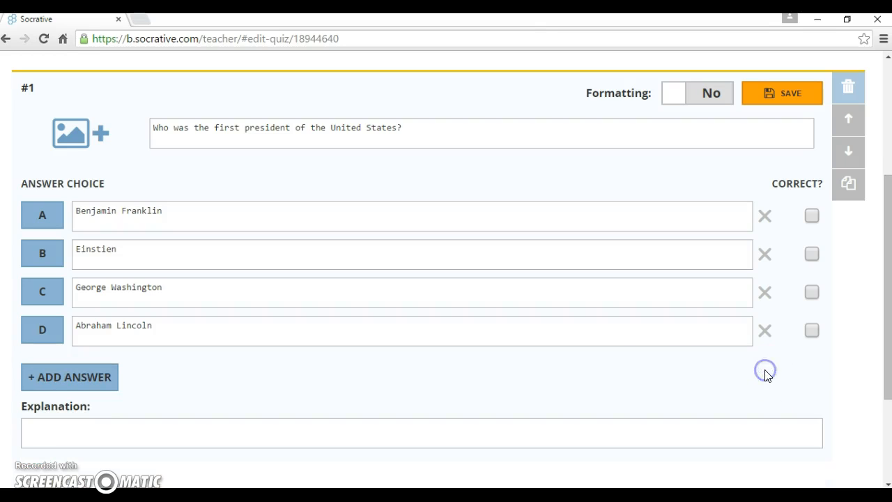
{"action": "left_click", "coordinate": [811, 295]}
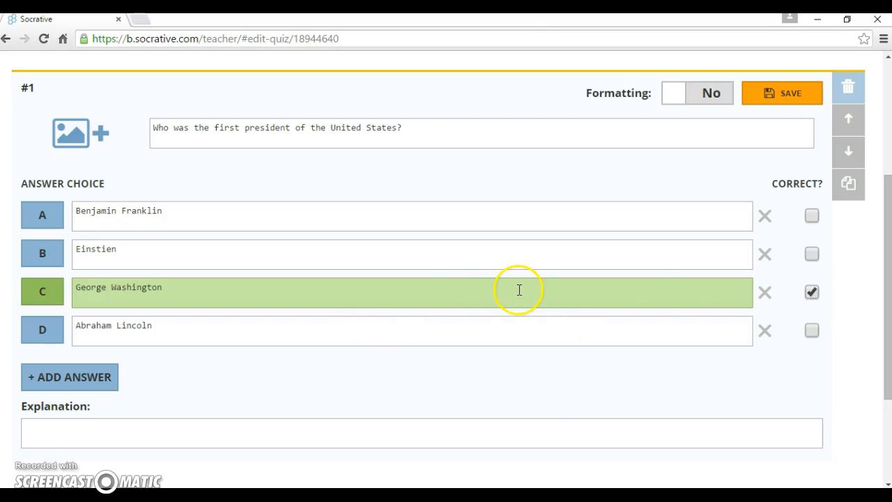
{"action": "left_click", "coordinate": [84, 430]}
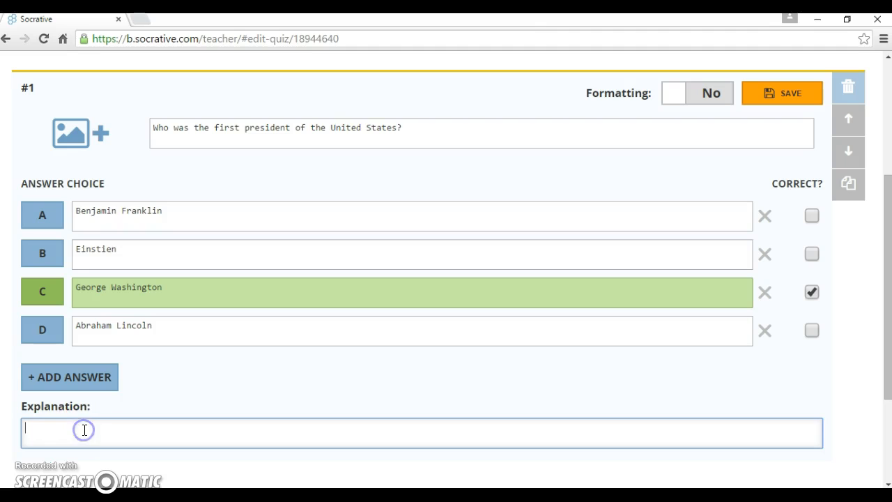
{"action": "left_click", "coordinate": [400, 423]}
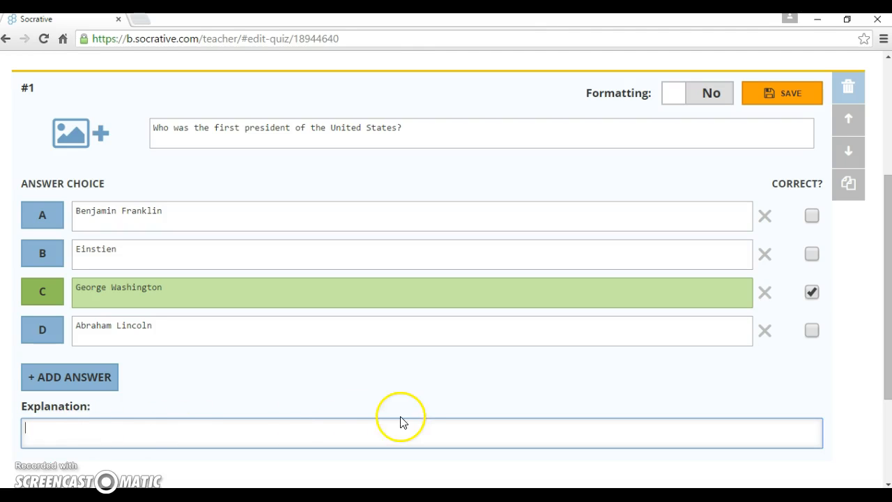
{"action": "left_click", "coordinate": [888, 294]}
{"action": "left_click_drag", "start_coordinate": [888, 293], "coordinate": [887, 314]}
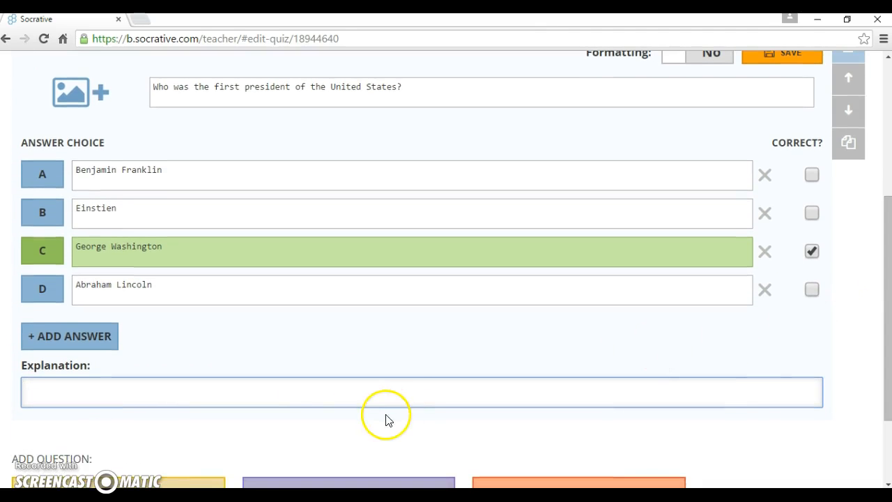
{"action": "left_click", "coordinate": [360, 394]}
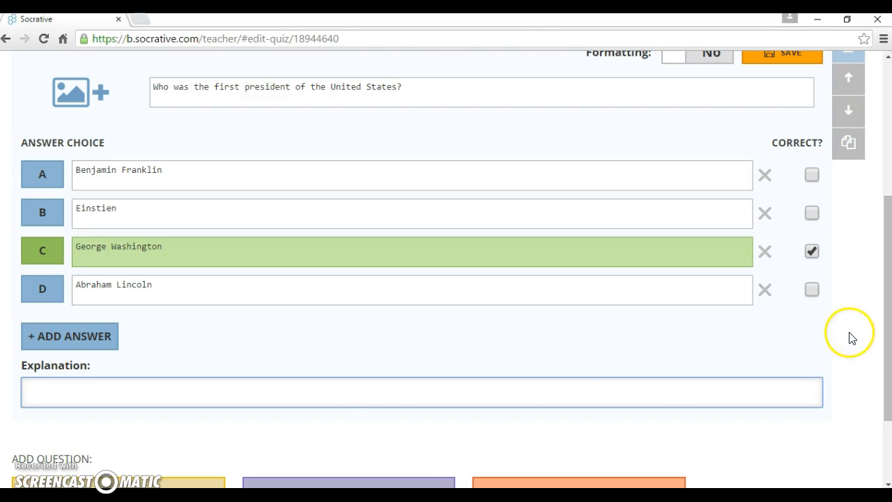
{"action": "left_click", "coordinate": [887, 313]}
{"action": "mouse_move", "coordinate": [886, 314]}
{"action": "left_mouse_down"}
{"action": "mouse_move", "coordinate": [884, 283]}
{"action": "mouse_move", "coordinate": [887, 346]}
{"action": "mouse_move", "coordinate": [886, 302]}
{"action": "left_mouse_up"}
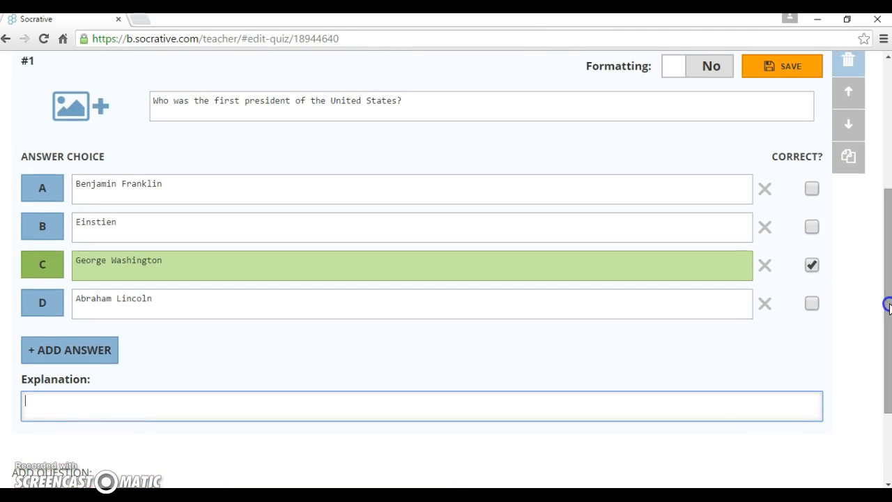
Save question #1, duplicate it, then delete the duplicate question #2
{"action": "left_click", "coordinate": [786, 70]}
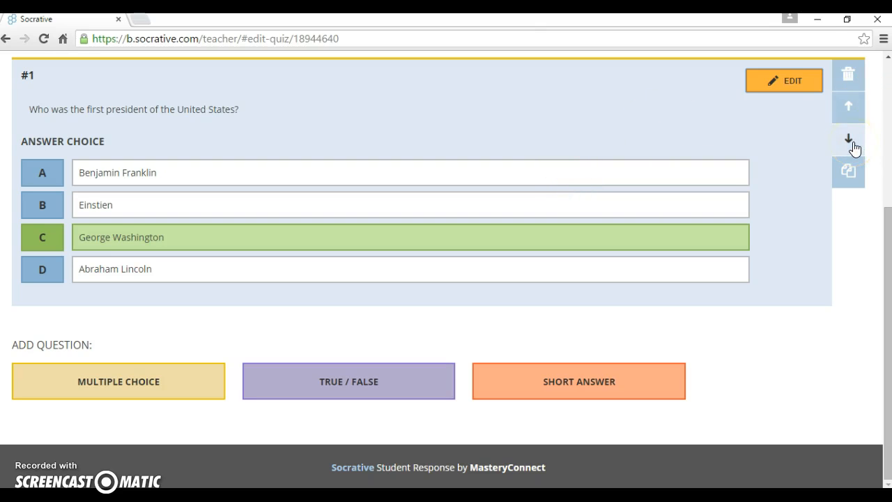
{"action": "left_click", "coordinate": [850, 173]}
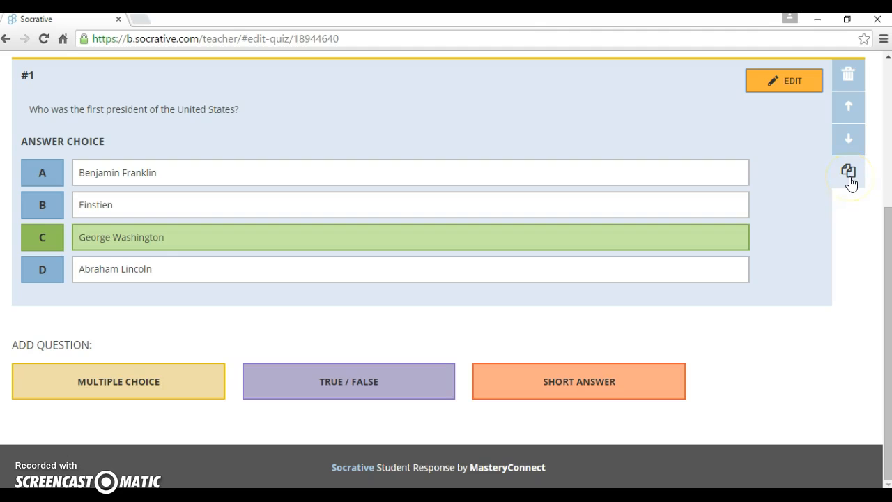
{"action": "left_click", "coordinate": [851, 174]}
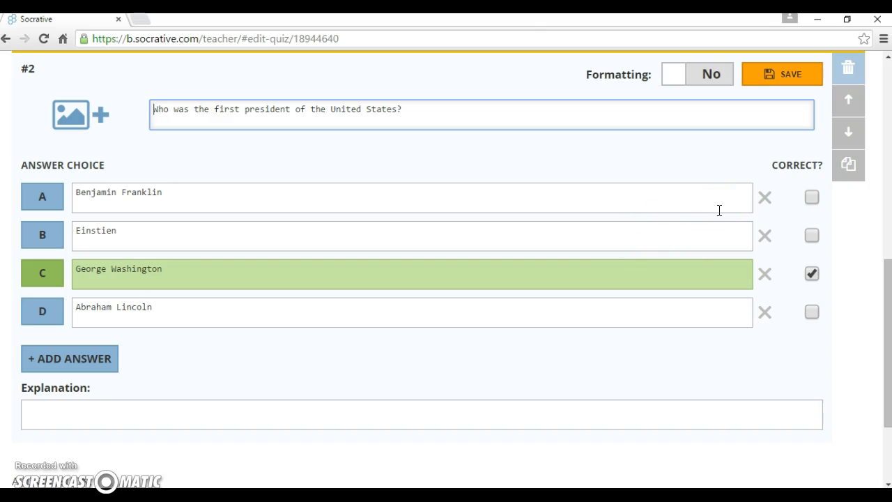
{"action": "left_click", "coordinate": [848, 72]}
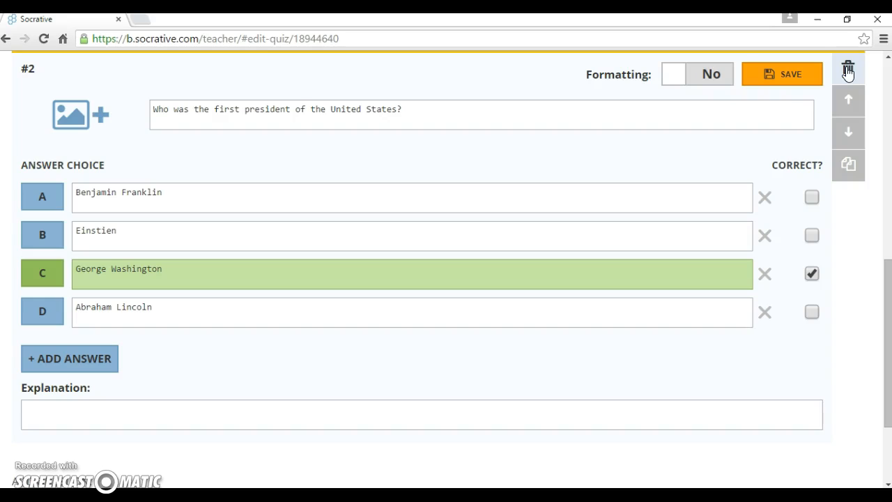
{"action": "left_click", "coordinate": [350, 149]}
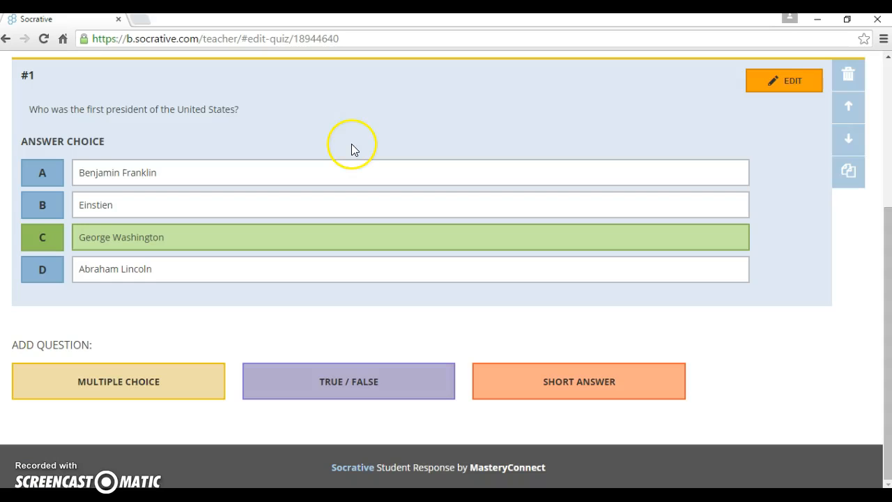
{"action": "left_click", "coordinate": [889, 240]}
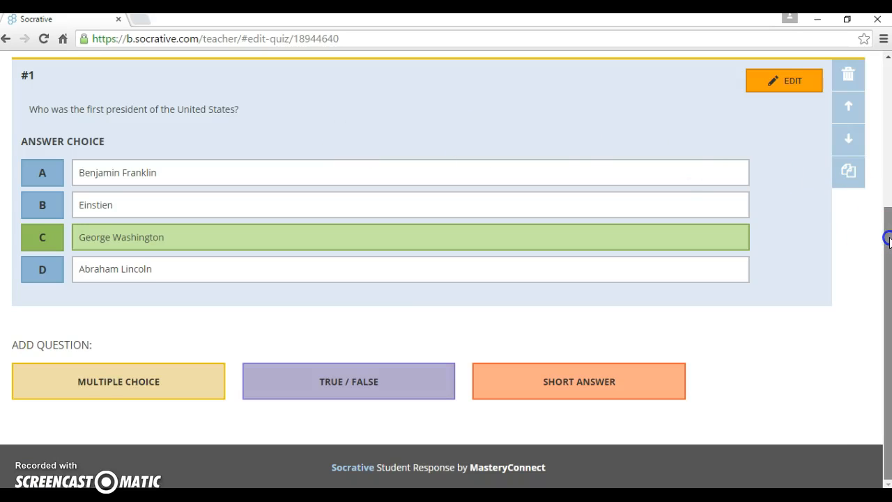
Add true/false question 'Is it hard to be a president?' with True correct, and save it
{"action": "left_click", "coordinate": [299, 380]}
{"action": "left_click_drag", "start_coordinate": [889, 246], "coordinate": [888, 304]}
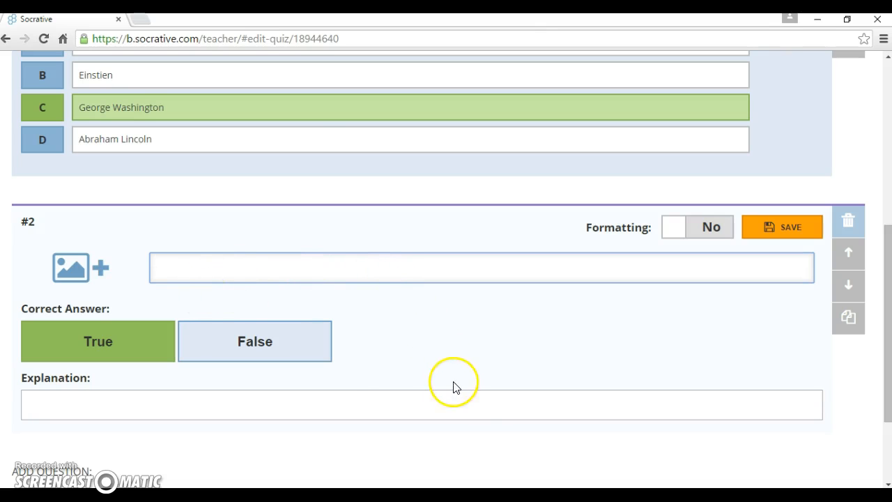
{"action": "type", "text": "Is it hard to e a"}
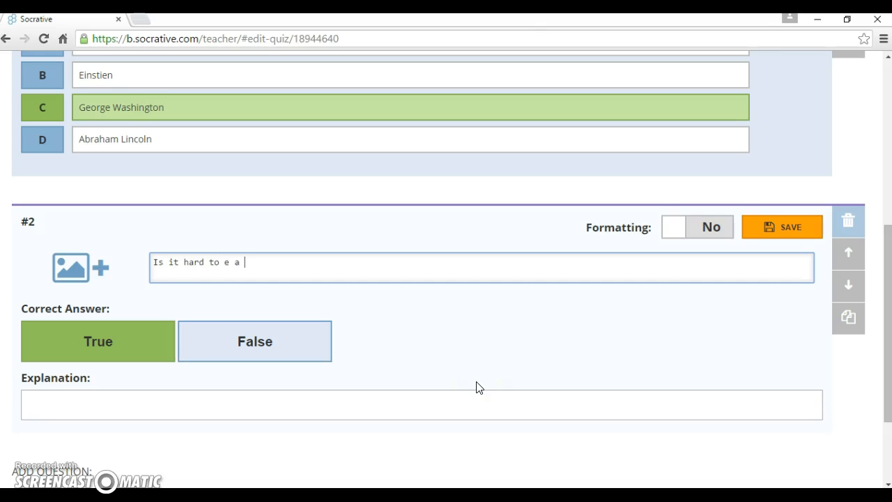
{"action": "type", "text": " president?"}
{"action": "left_click_drag", "start_coordinate": [888, 306], "coordinate": [889, 330]}
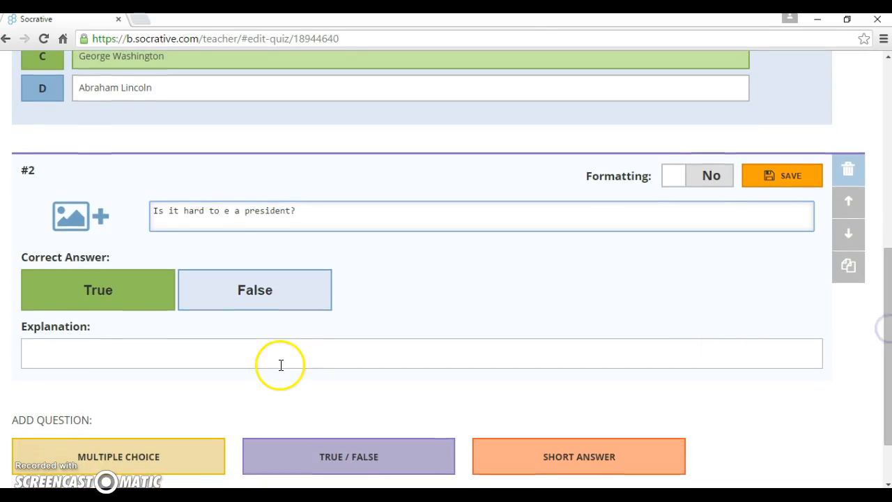
{"action": "left_click", "coordinate": [223, 210]}
{"action": "type", "text": "b"}
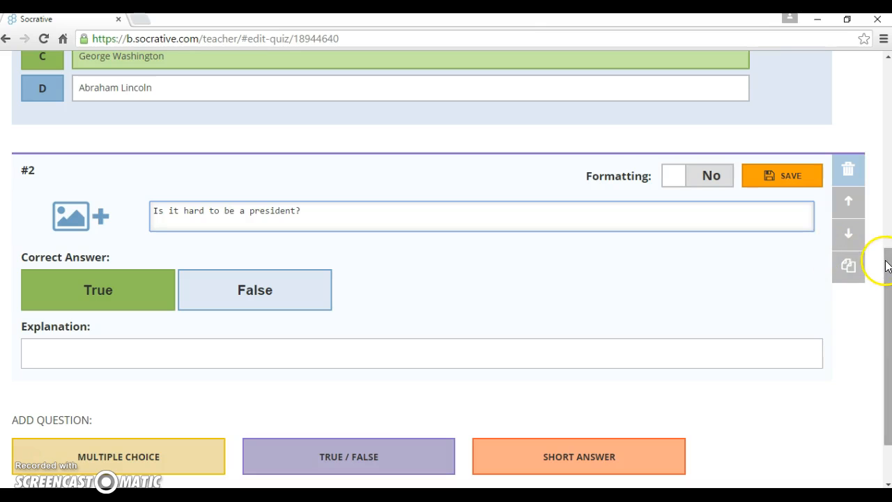
{"action": "scroll", "coordinate": [887, 266], "scroll_direction": "down", "scroll_amount": 1}
{"action": "left_click", "coordinate": [124, 274]}
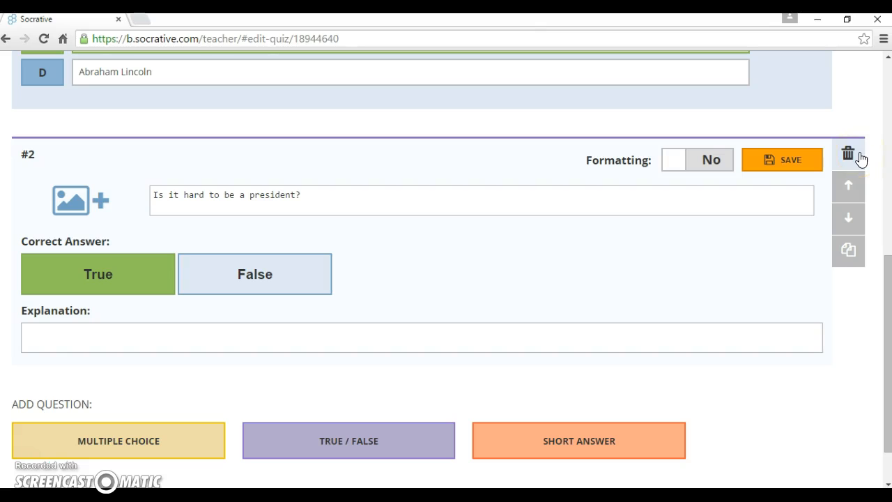
{"action": "left_click", "coordinate": [797, 167]}
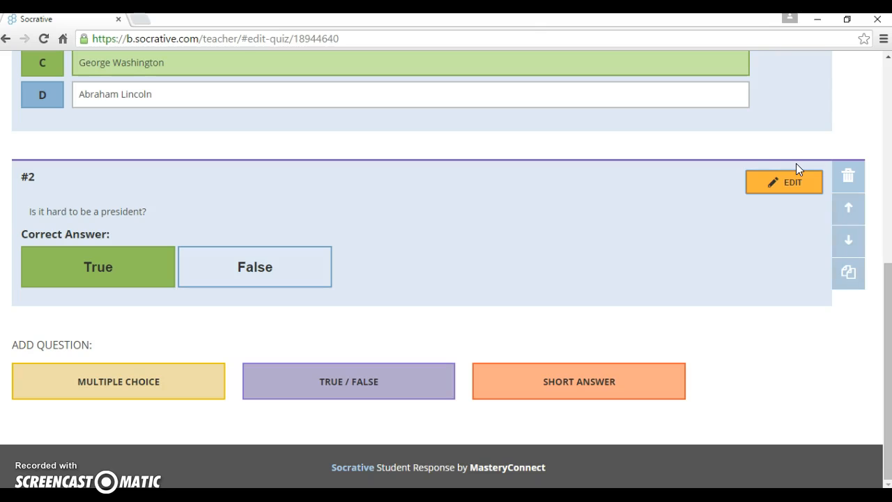
{"action": "left_click", "coordinate": [784, 192]}
{"action": "left_click", "coordinate": [155, 298]}
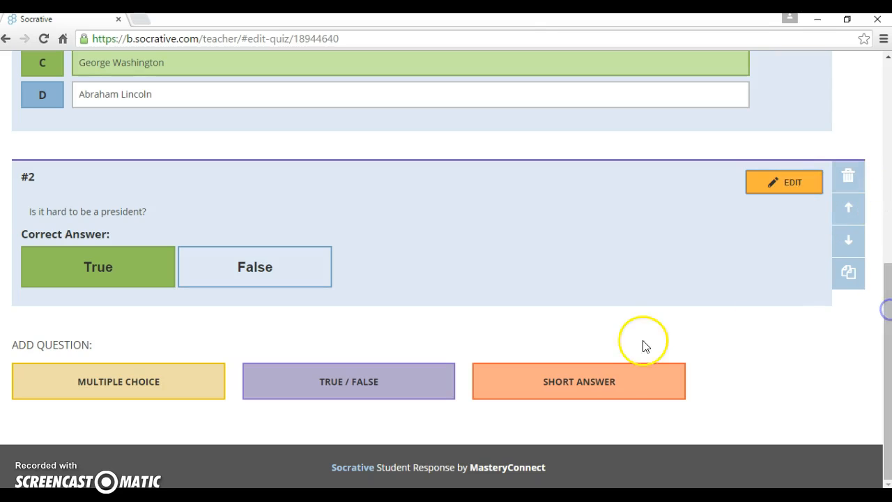
{"action": "left_click", "coordinate": [612, 388]}
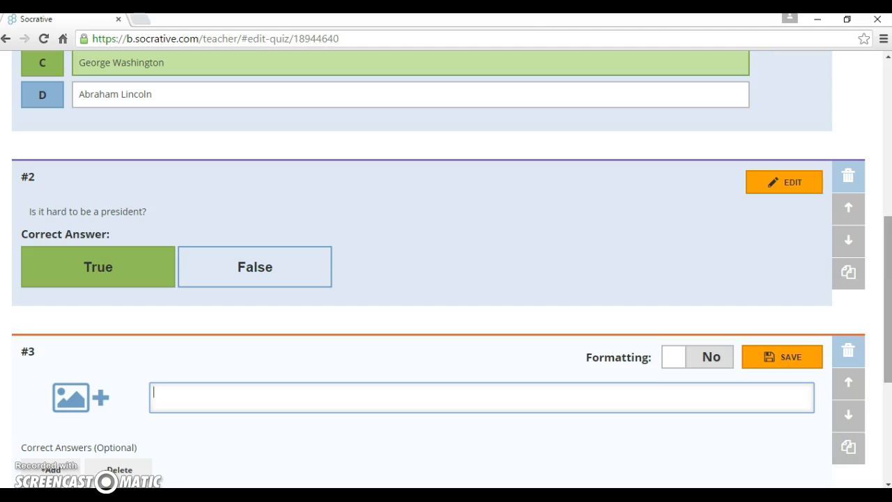
{"action": "left_click_drag", "start_coordinate": [884, 296], "coordinate": [887, 377]}
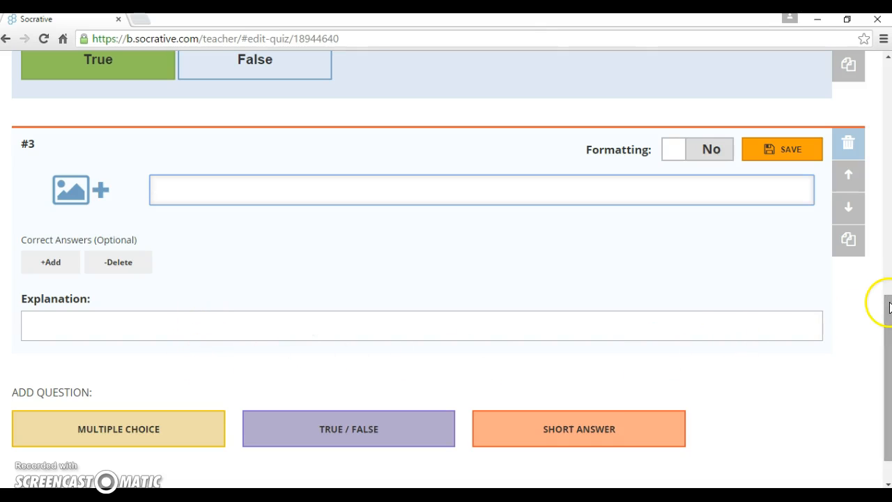
{"action": "left_click", "coordinate": [847, 145]}
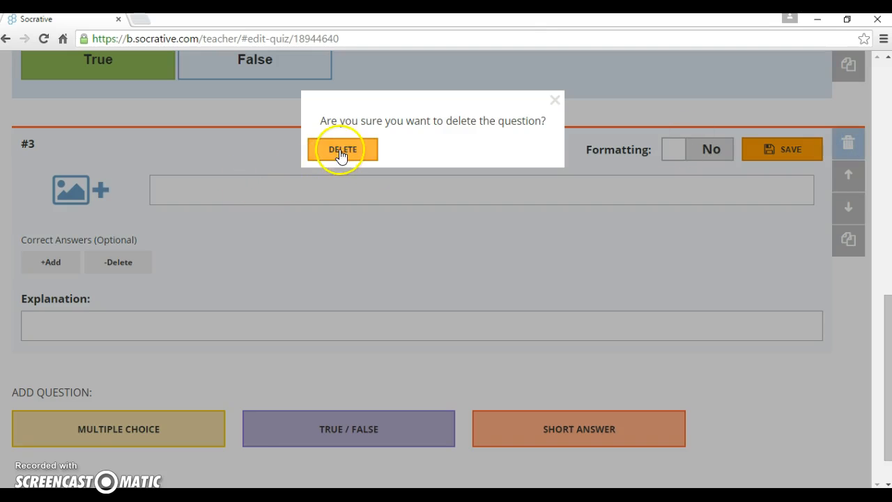
{"action": "left_click", "coordinate": [341, 152]}
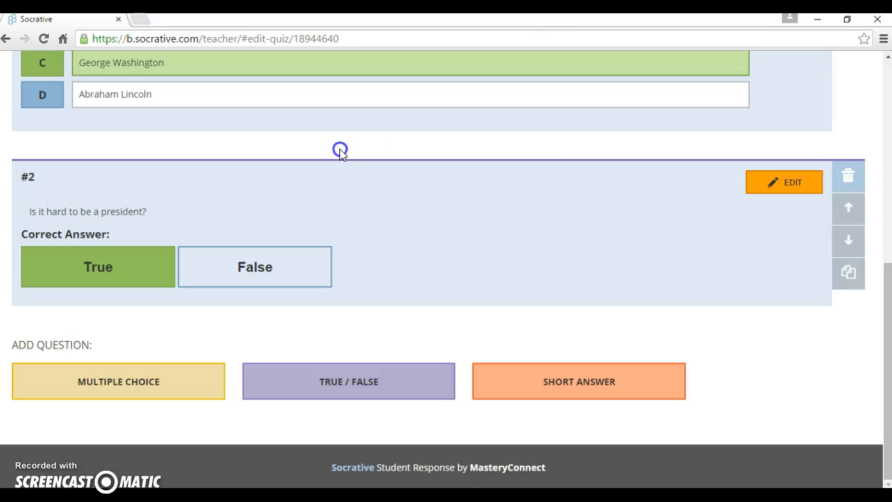
{"action": "left_click", "coordinate": [886, 317]}
Save and exit the American History Quiz, then go to Manage Quizzes
{"action": "left_click_drag", "start_coordinate": [887, 317], "coordinate": [888, 99]}
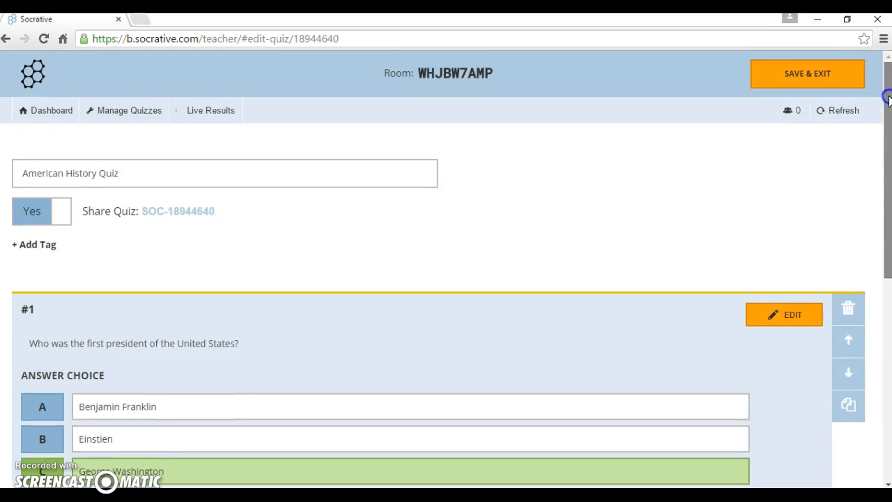
{"action": "left_click", "coordinate": [823, 75]}
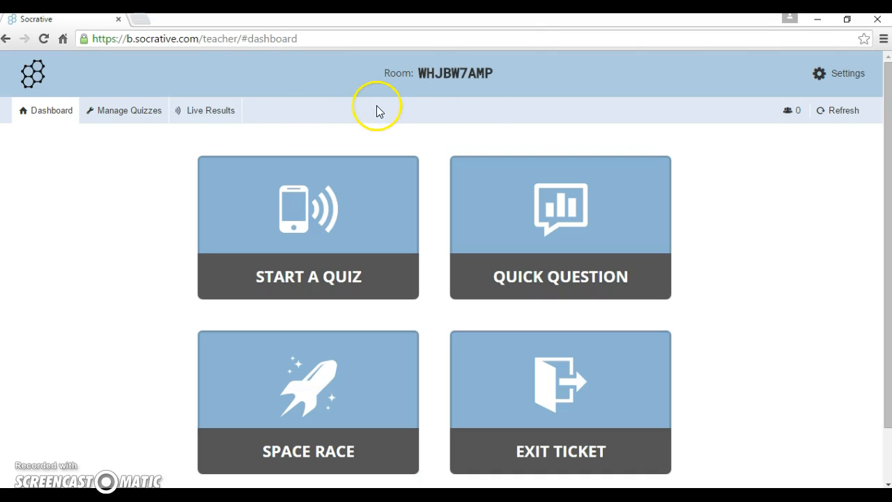
{"action": "left_click", "coordinate": [149, 118]}
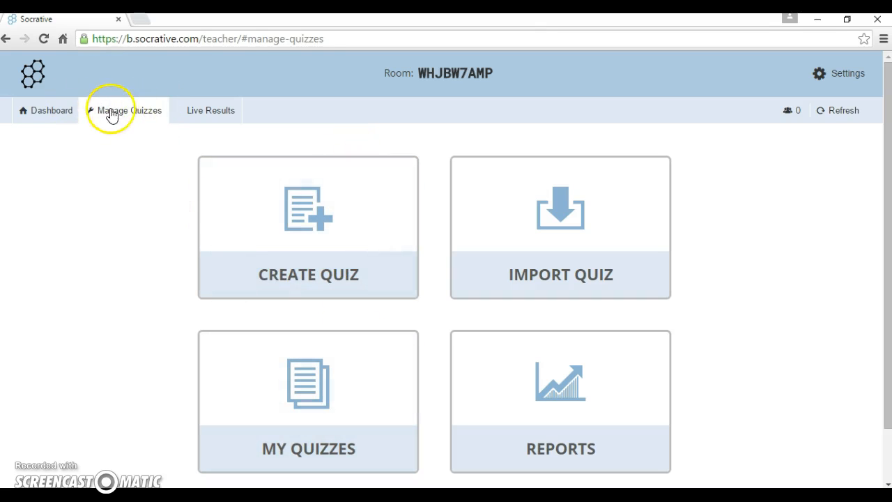
List all quizzes under My Quizzes, then open the Import Quiz page
{"action": "left_click", "coordinate": [285, 385]}
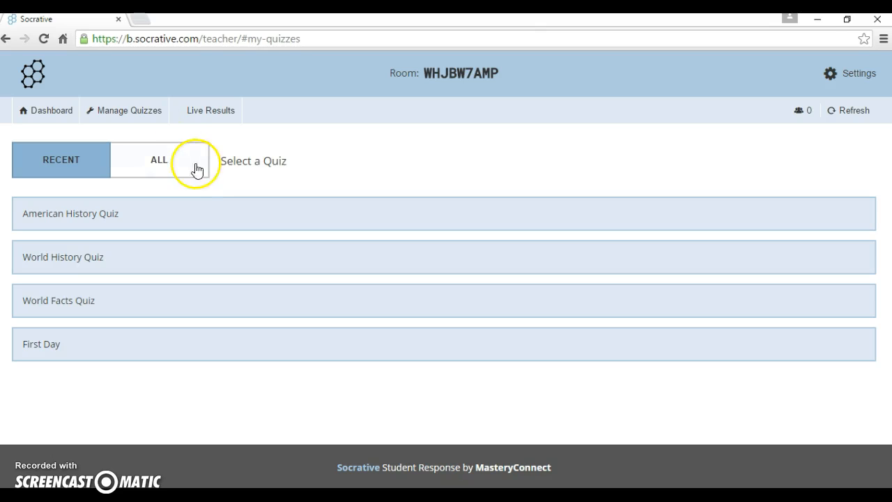
{"action": "left_click", "coordinate": [178, 170]}
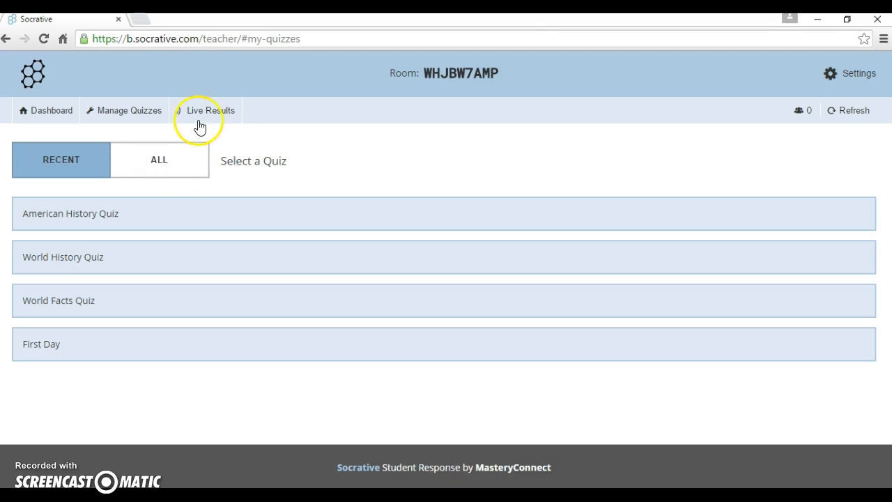
{"action": "left_click", "coordinate": [128, 109]}
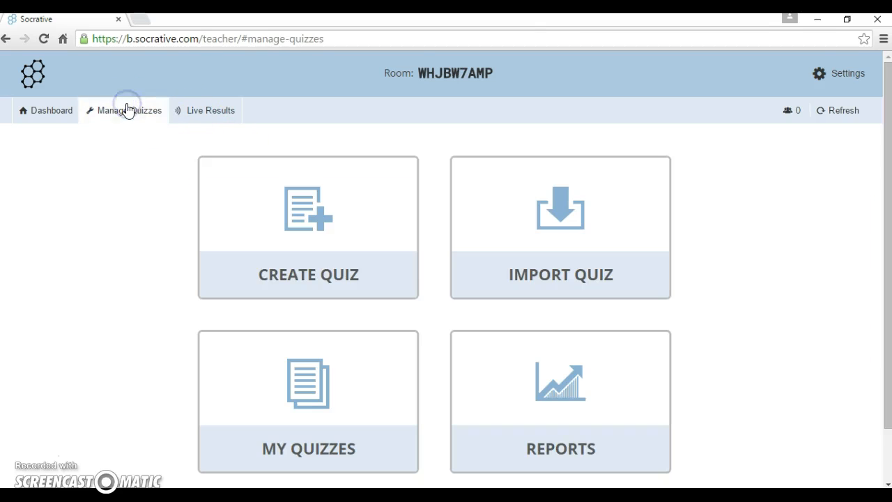
{"action": "left_click", "coordinate": [510, 257]}
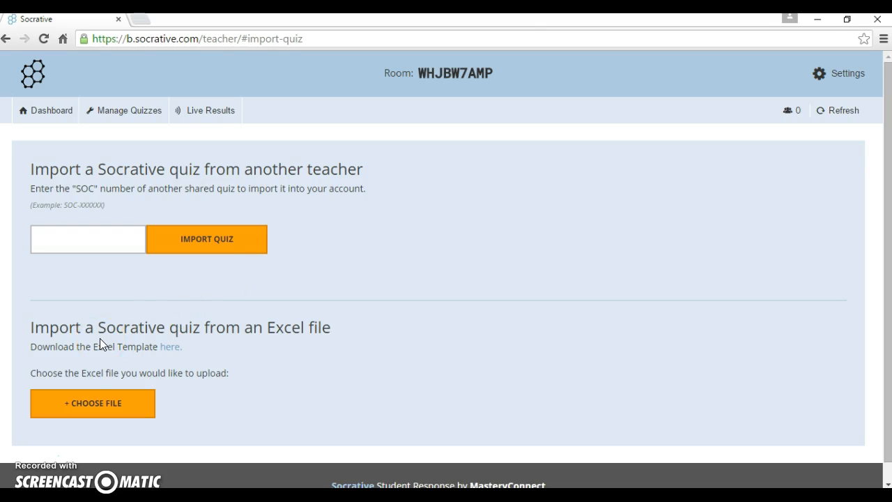
Go back from the Import Quiz page to the Manage Quizzes tiles
{"action": "left_click", "coordinate": [93, 117]}
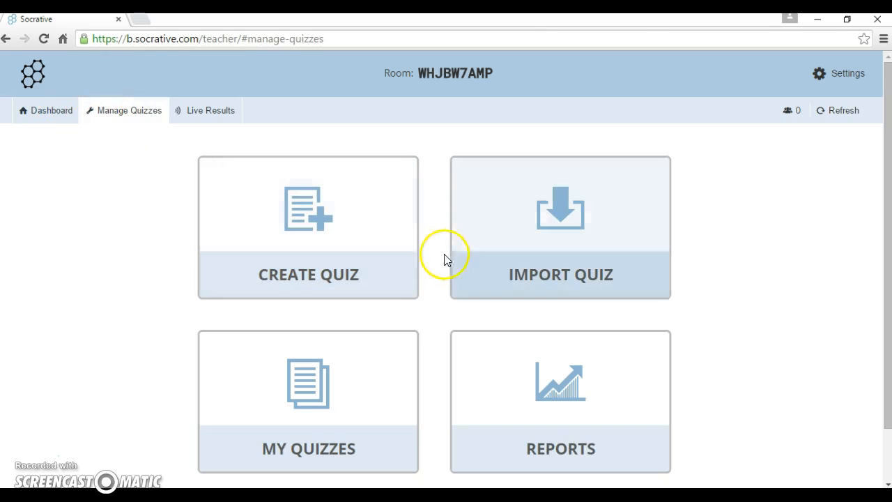
Open Reports and view the World Facts Quiz (10/6/2015) entry under Recent
{"action": "left_click", "coordinate": [497, 406]}
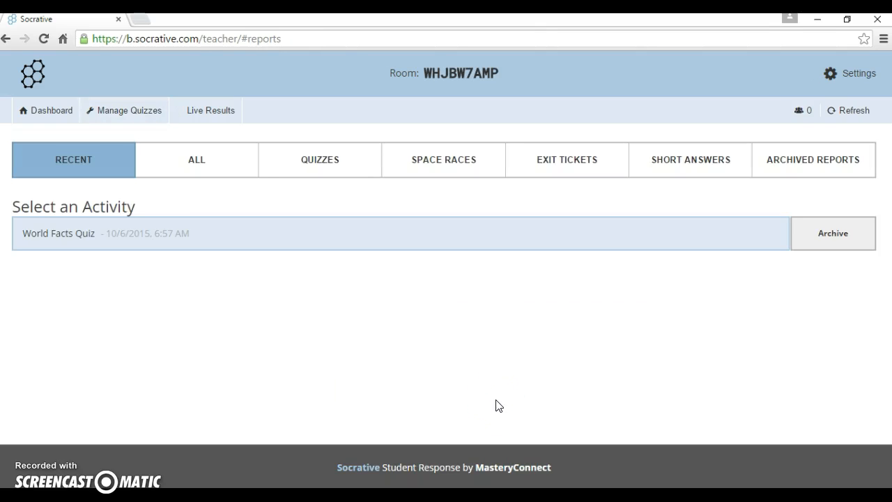
{"action": "left_click", "coordinate": [515, 360]}
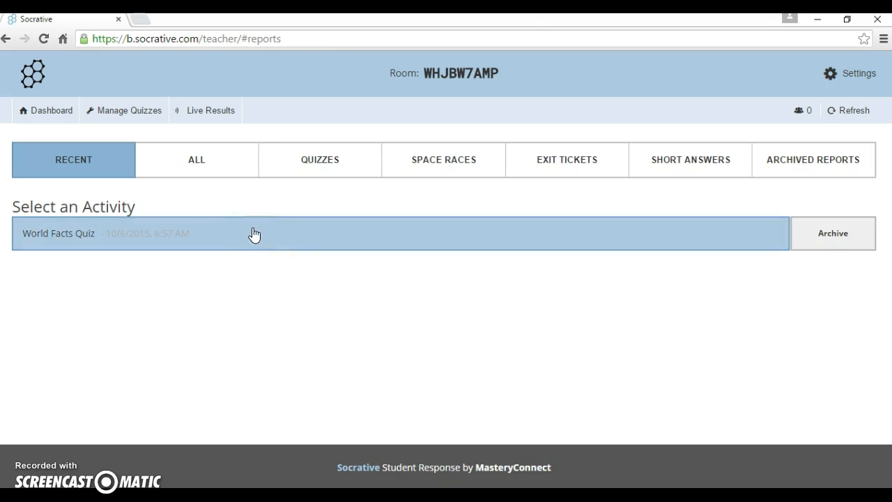
{"action": "left_click", "coordinate": [205, 233]}
{"action": "left_click", "coordinate": [232, 247]}
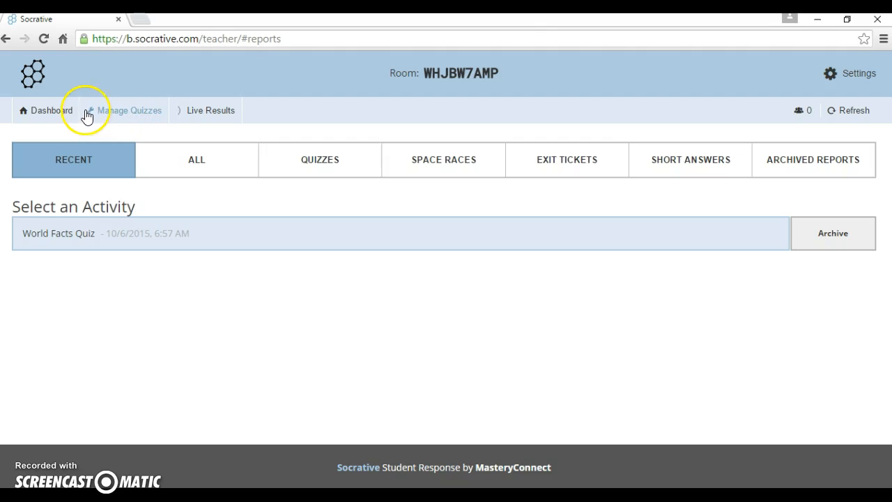
Peek at the Start a Quiz list, then open Quick Question's multiple choice, true/false and short answer options
{"action": "left_click", "coordinate": [60, 114]}
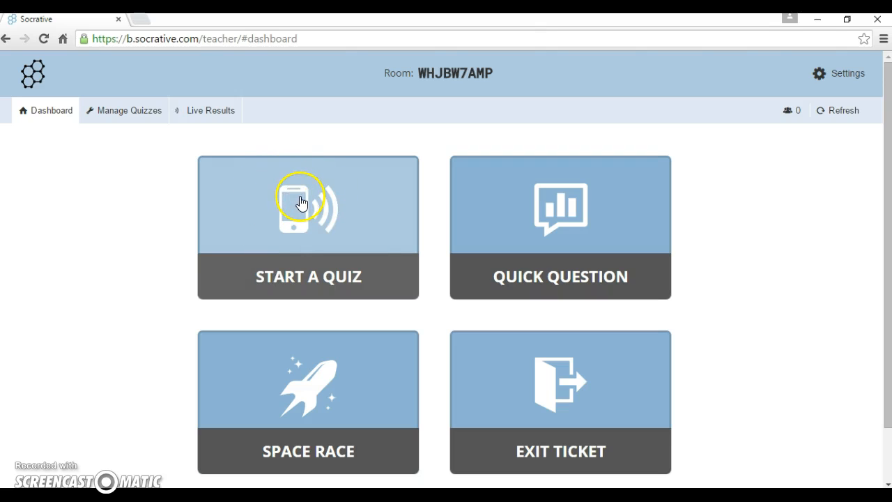
{"action": "left_click", "coordinate": [301, 203]}
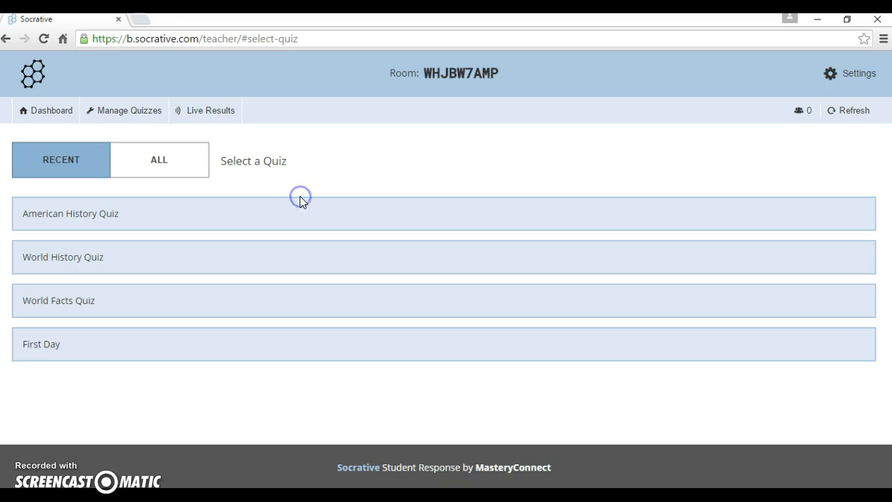
{"action": "left_click", "coordinate": [67, 110]}
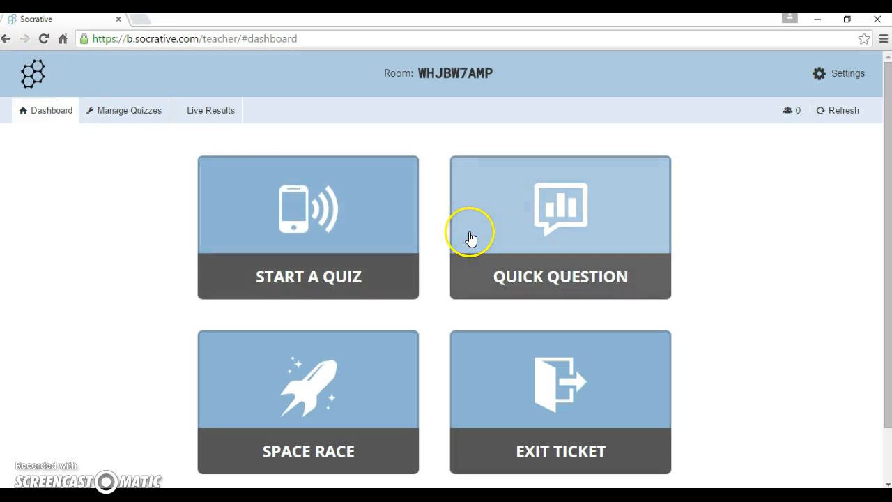
{"action": "left_click", "coordinate": [471, 239]}
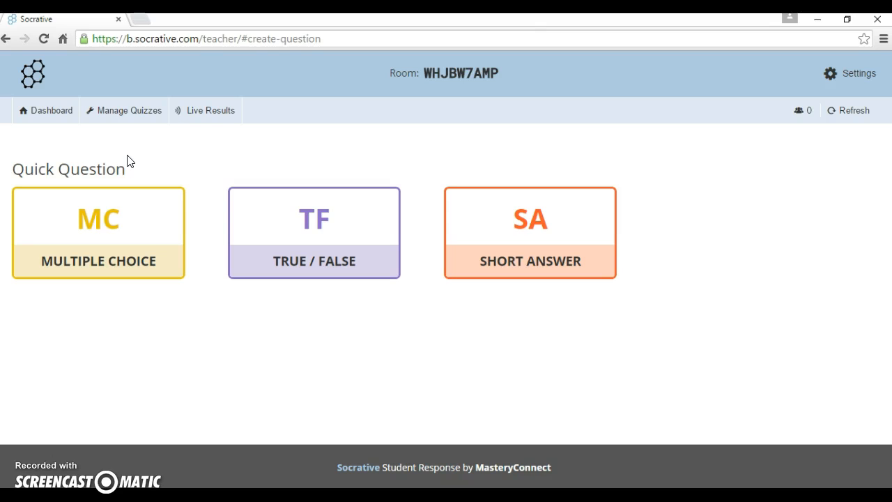
Start a Multiple Choice quick question, replacing the running activity, and view its A–E live results
{"action": "left_click", "coordinate": [118, 227]}
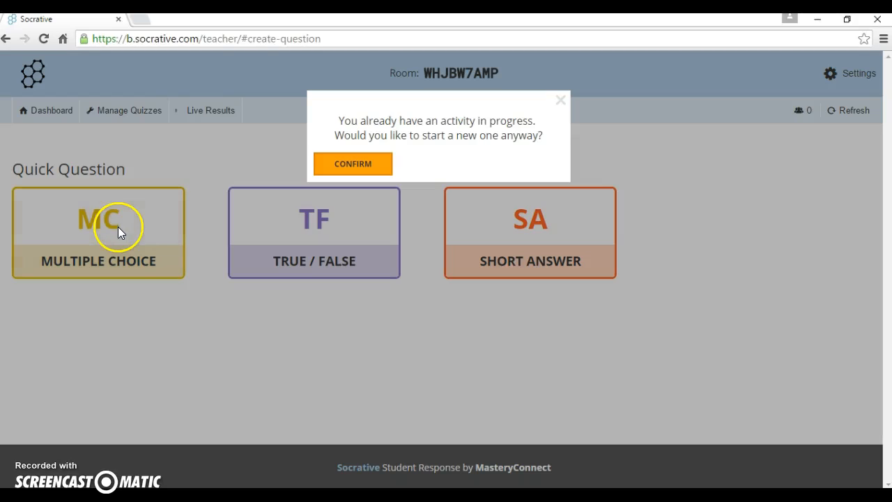
{"action": "left_click", "coordinate": [370, 170]}
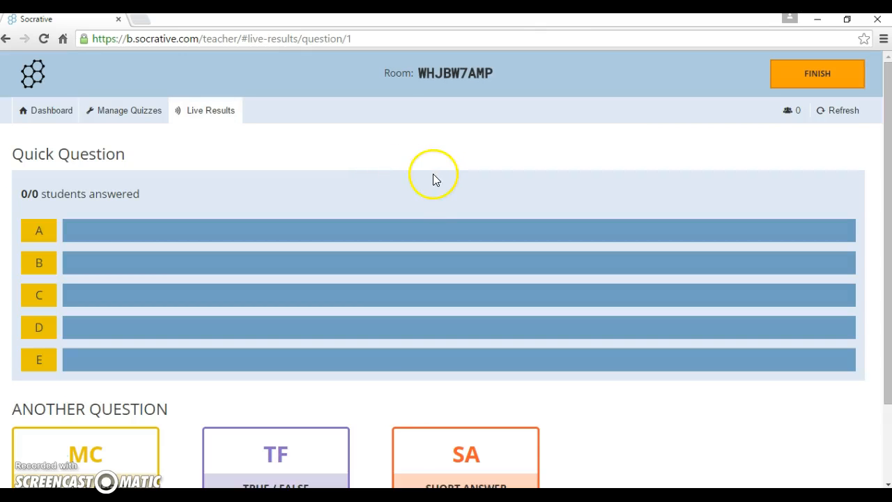
{"action": "left_click_drag", "start_coordinate": [889, 162], "coordinate": [886, 204]}
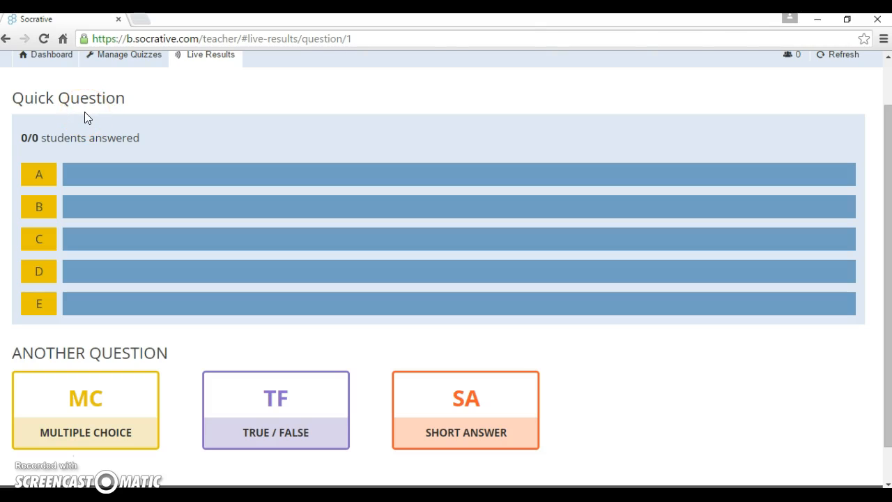
{"action": "mouse_move", "coordinate": [83, 116]}
{"action": "left_mouse_down"}
{"action": "mouse_move", "coordinate": [65, 154]}
{"action": "mouse_move", "coordinate": [21, 144]}
{"action": "mouse_move", "coordinate": [36, 133]}
{"action": "left_mouse_up"}
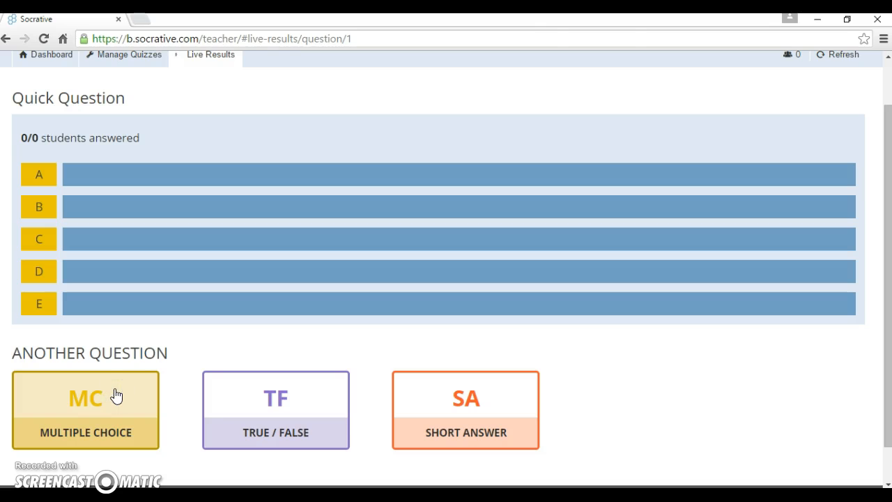
{"action": "left_click_drag", "start_coordinate": [887, 251], "coordinate": [879, 209]}
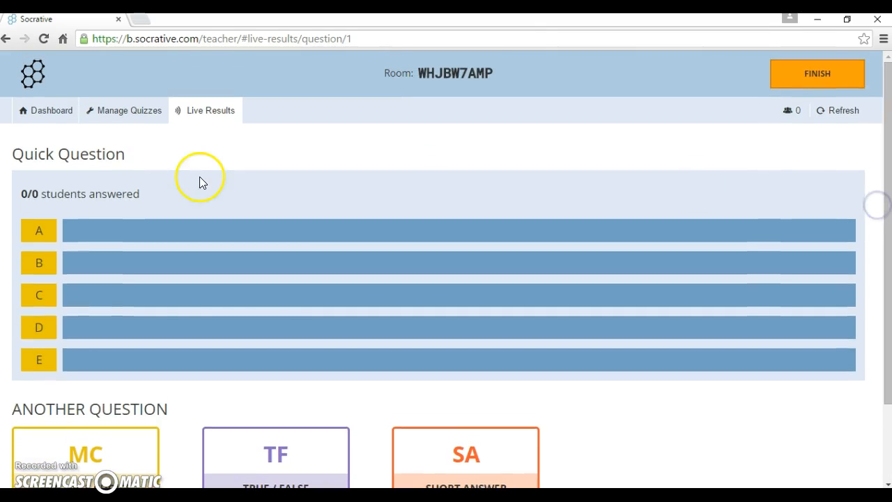
Start a Space Race setup and select the American History Quiz
{"action": "left_click", "coordinate": [105, 113]}
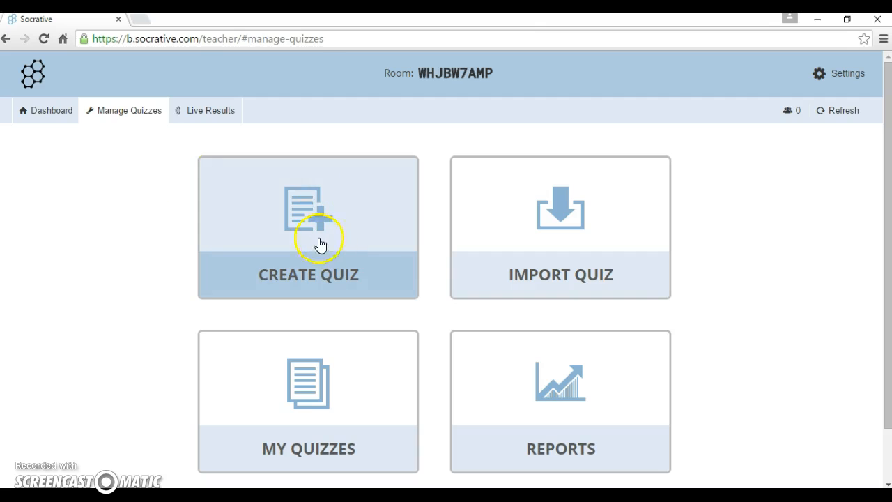
{"action": "left_click", "coordinate": [55, 120]}
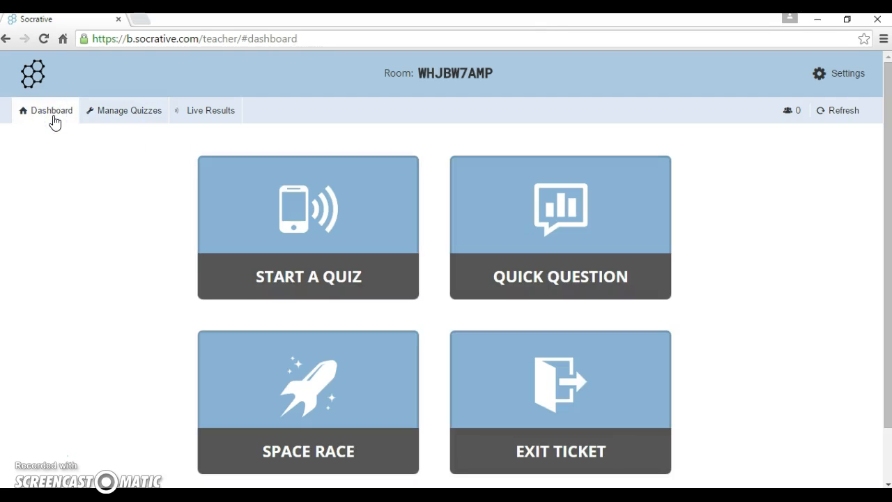
{"action": "left_click", "coordinate": [287, 385]}
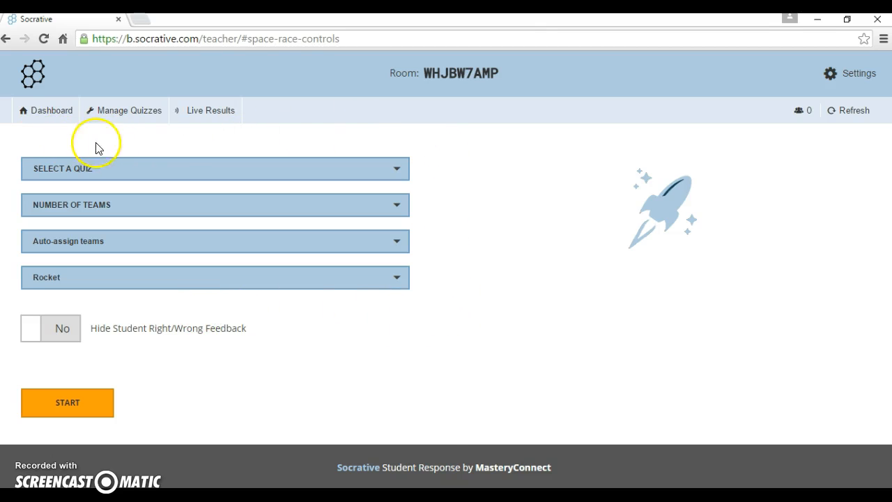
{"action": "left_click", "coordinate": [202, 171]}
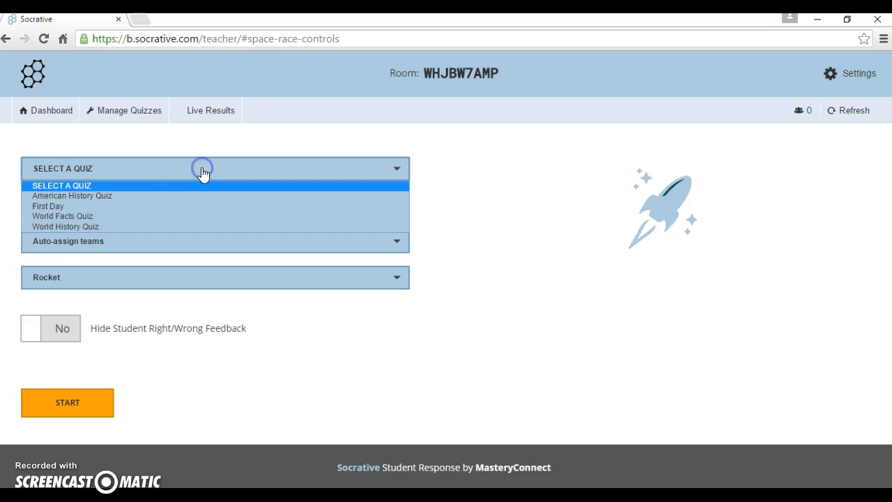
{"action": "left_click", "coordinate": [107, 196]}
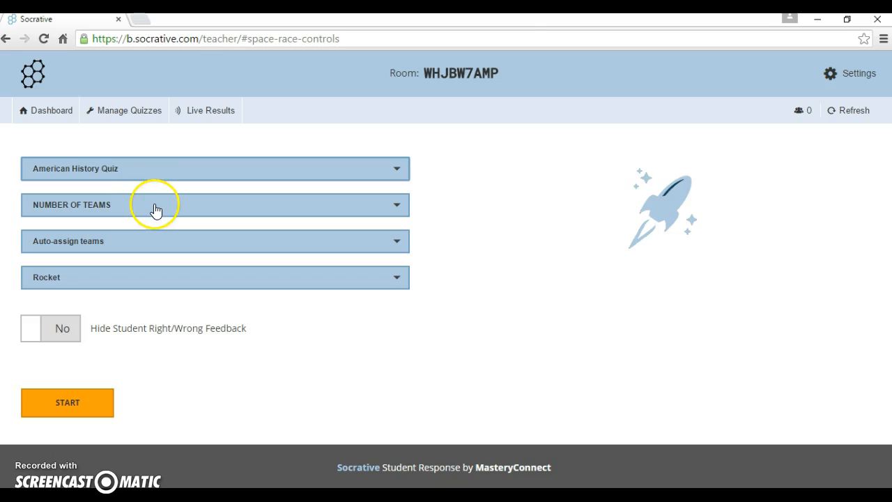
Set the race to 3 teams, keep Auto-assign teams and keep the Rocket icon
{"action": "left_click", "coordinate": [155, 209]}
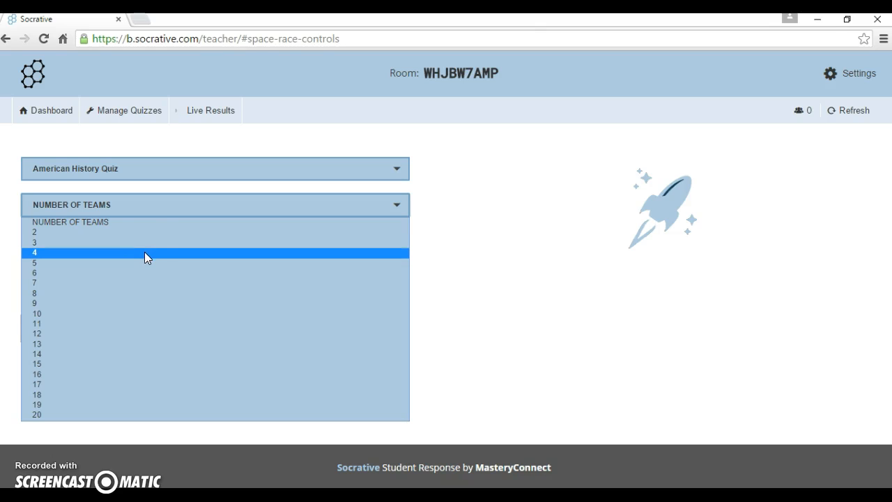
{"action": "left_click", "coordinate": [141, 233]}
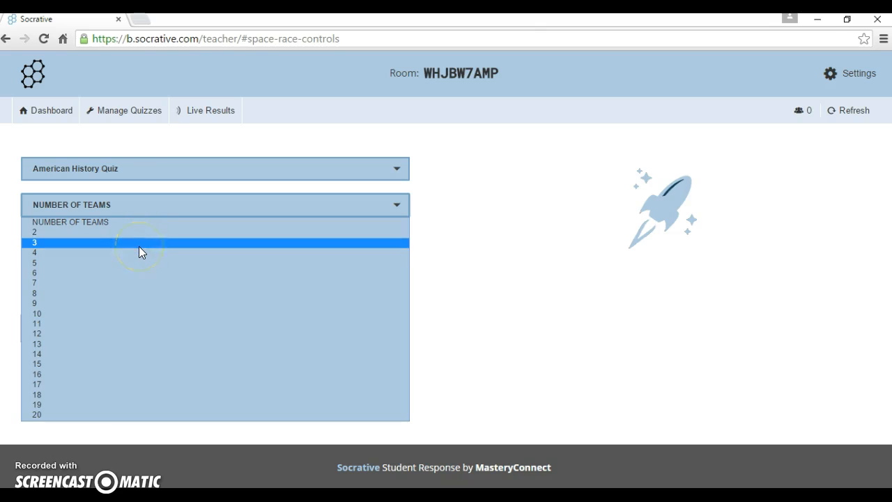
{"action": "left_click", "coordinate": [138, 244]}
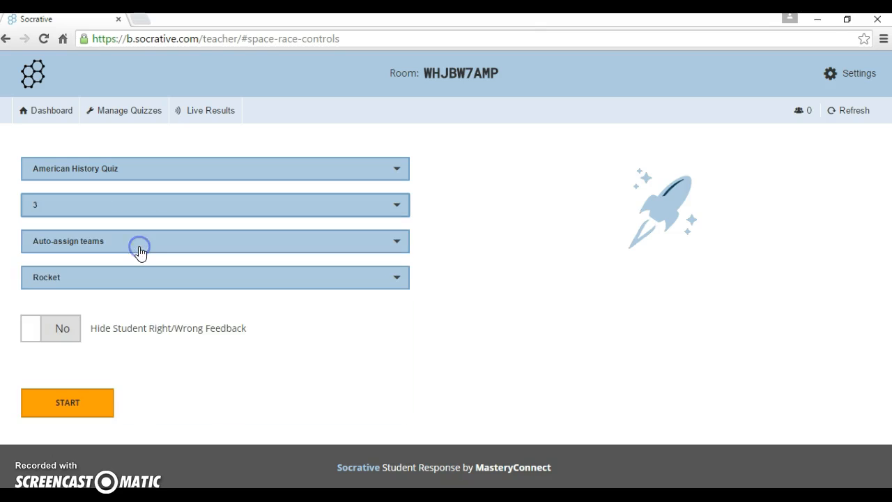
{"action": "left_click", "coordinate": [178, 241]}
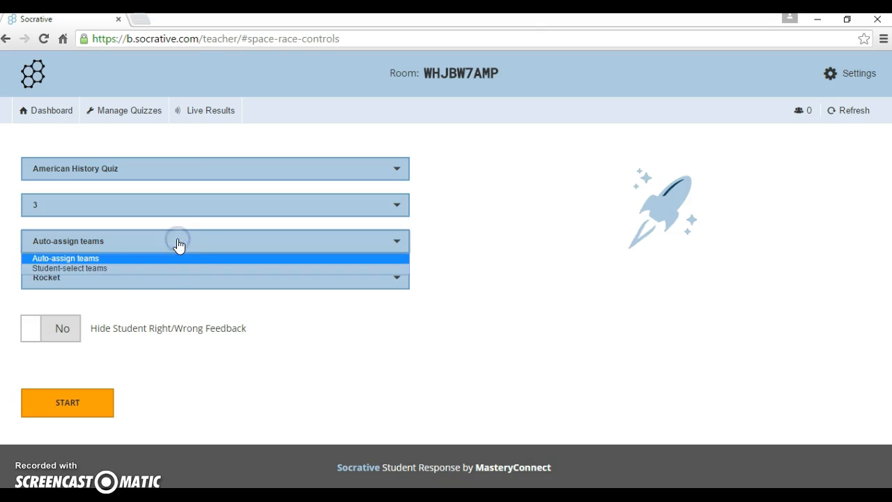
{"action": "left_click", "coordinate": [145, 268]}
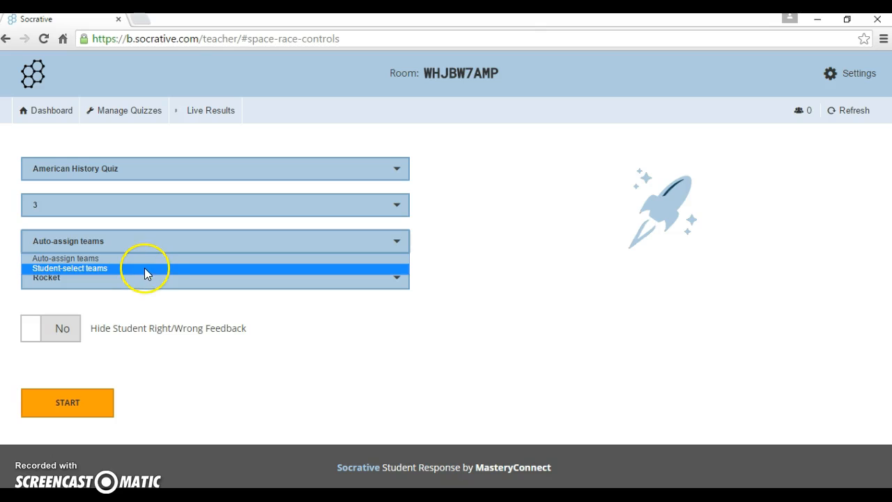
{"action": "left_click", "coordinate": [213, 312]}
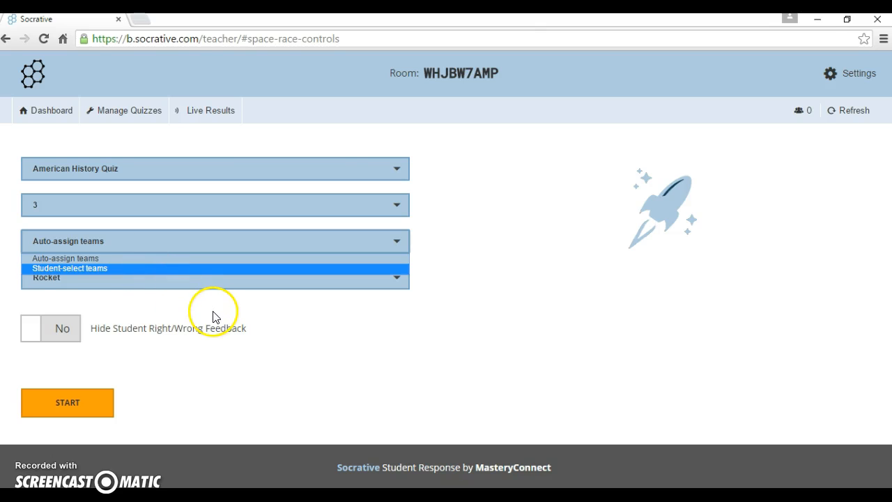
{"action": "left_click", "coordinate": [309, 282]}
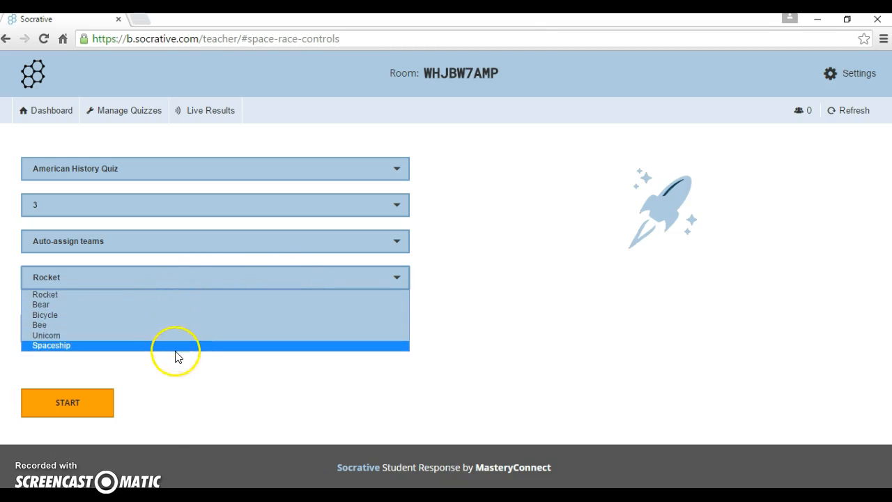
{"action": "left_click", "coordinate": [180, 373]}
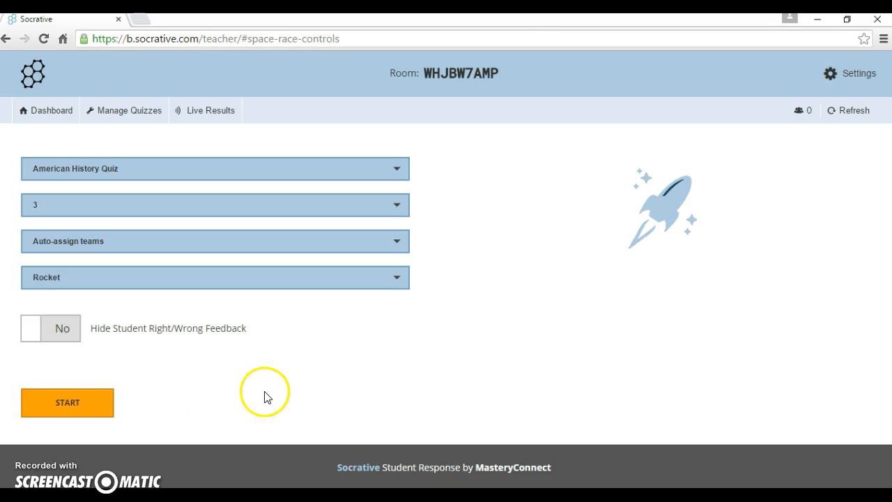
Launch an Exit Ticket from the Dashboard and view its live results table for questions #1–#3
{"action": "left_click", "coordinate": [64, 118]}
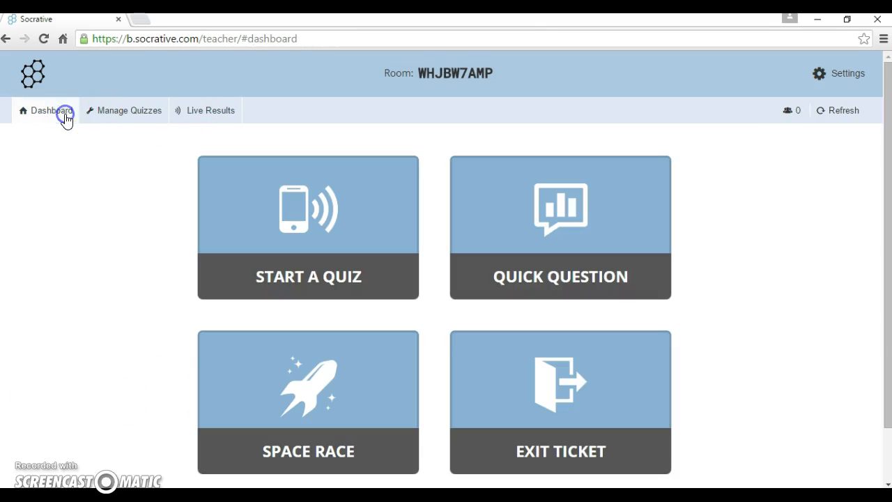
{"action": "left_click", "coordinate": [513, 391]}
{"action": "left_click", "coordinate": [463, 220]}
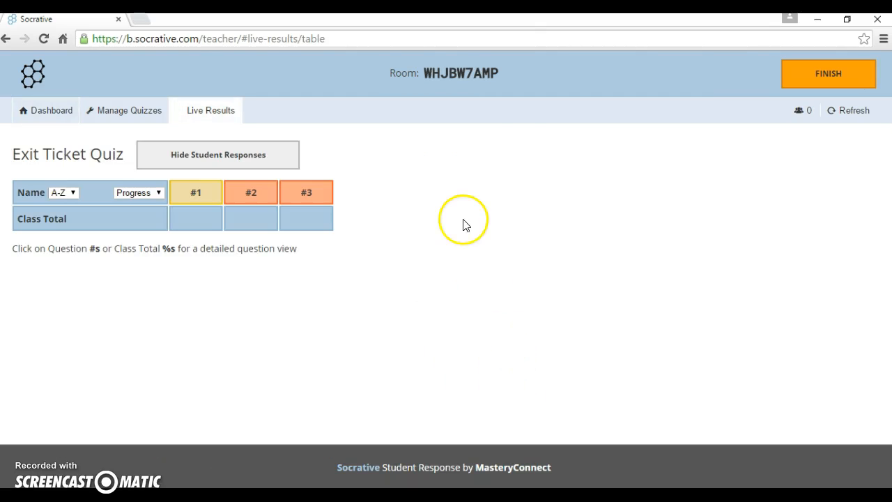